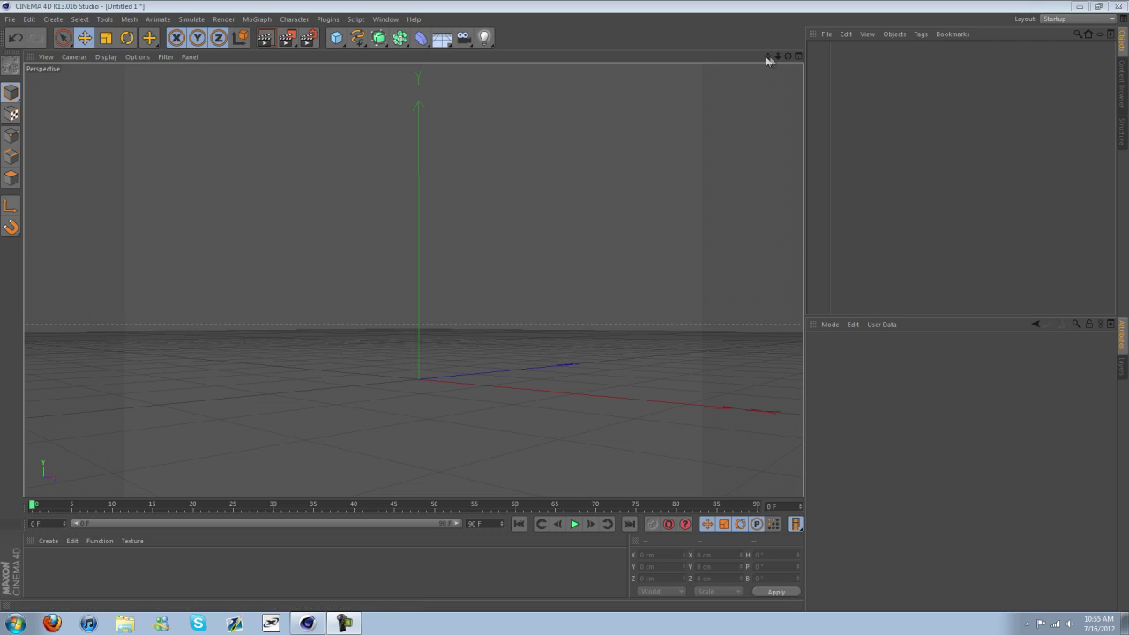
pyautogui.moveTo(768, 56); pyautogui.dragTo(564, 311)
pyautogui.keyDown('alt'); pyautogui.moveTo(564, 307); pyautogui.dragTo(506, 299, button='middle'); pyautogui.keyUp('alt')
pyautogui.moveTo(565, 307); pyautogui.dragTo(566, 311)
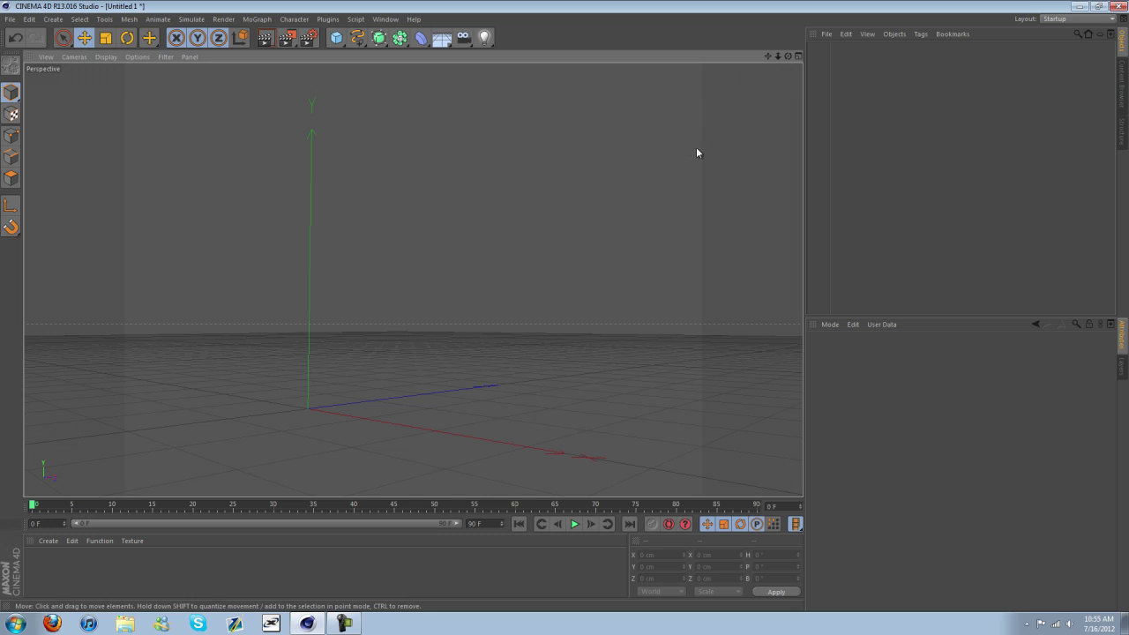
pyautogui.moveTo(788, 55); pyautogui.dragTo(567, 312)
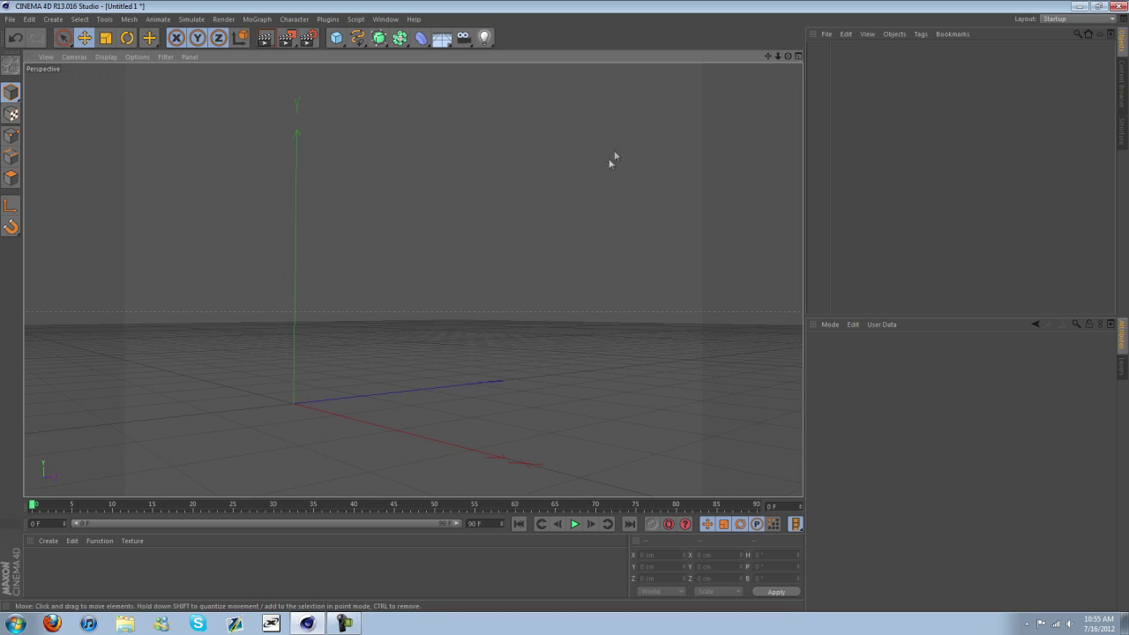
# Step: Add a cube primitive to the scene and make it editable
pyautogui.click(337, 38)
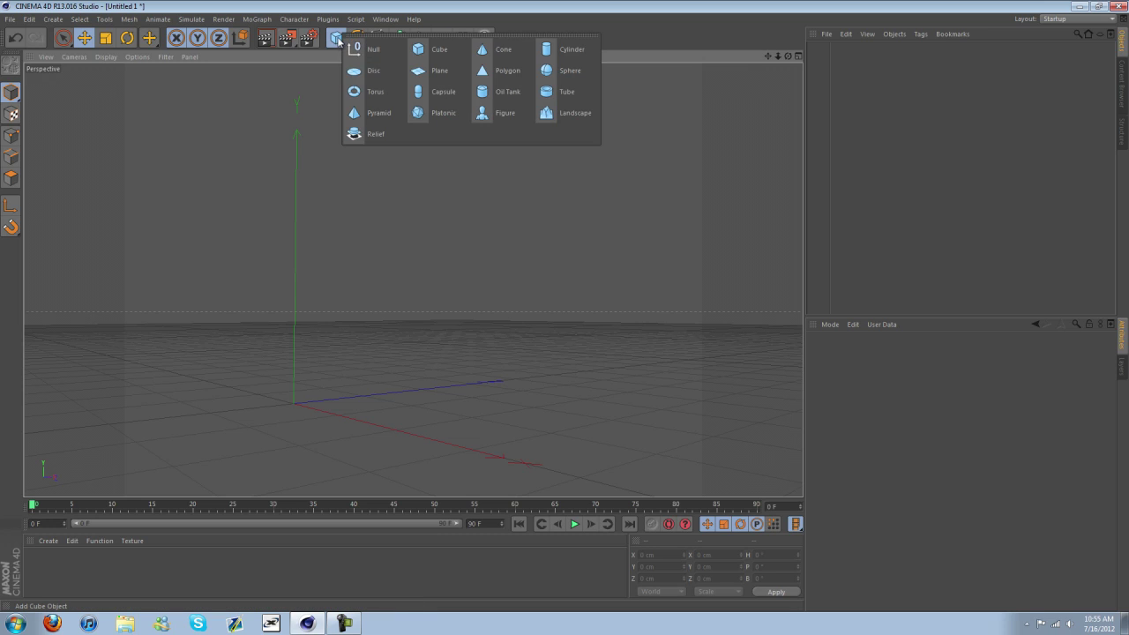
pyautogui.click(432, 51)
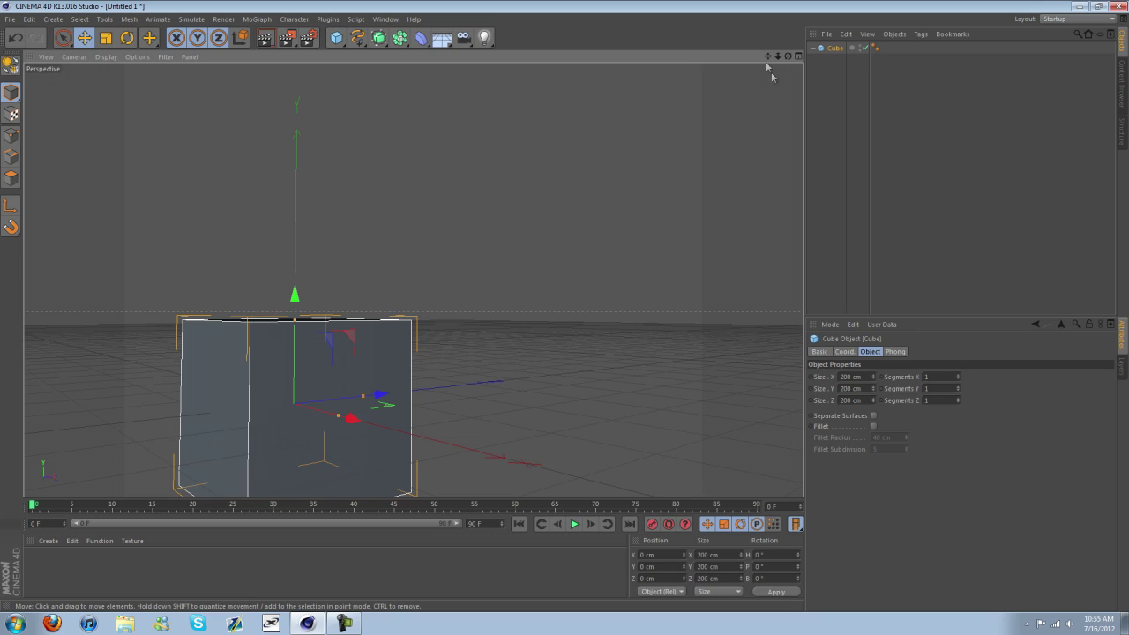
pyautogui.moveTo(768, 57); pyautogui.dragTo(776, 81)
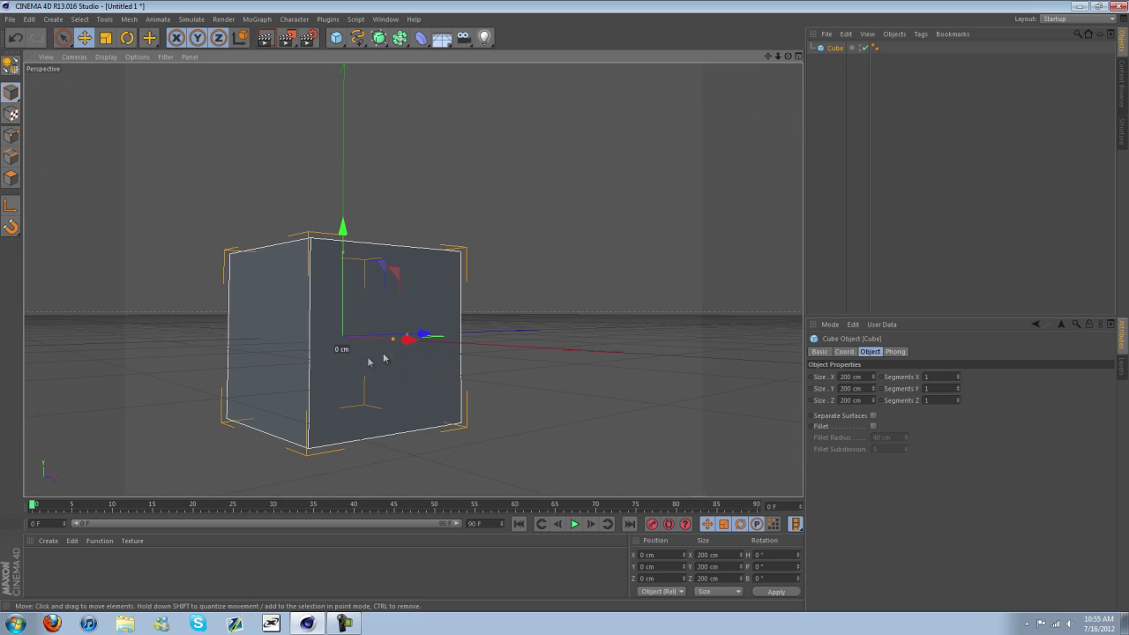
pyautogui.click(11, 66)
# Step: Switch to point editing and select the four corner points of the cube's top face
pyautogui.click(13, 136)
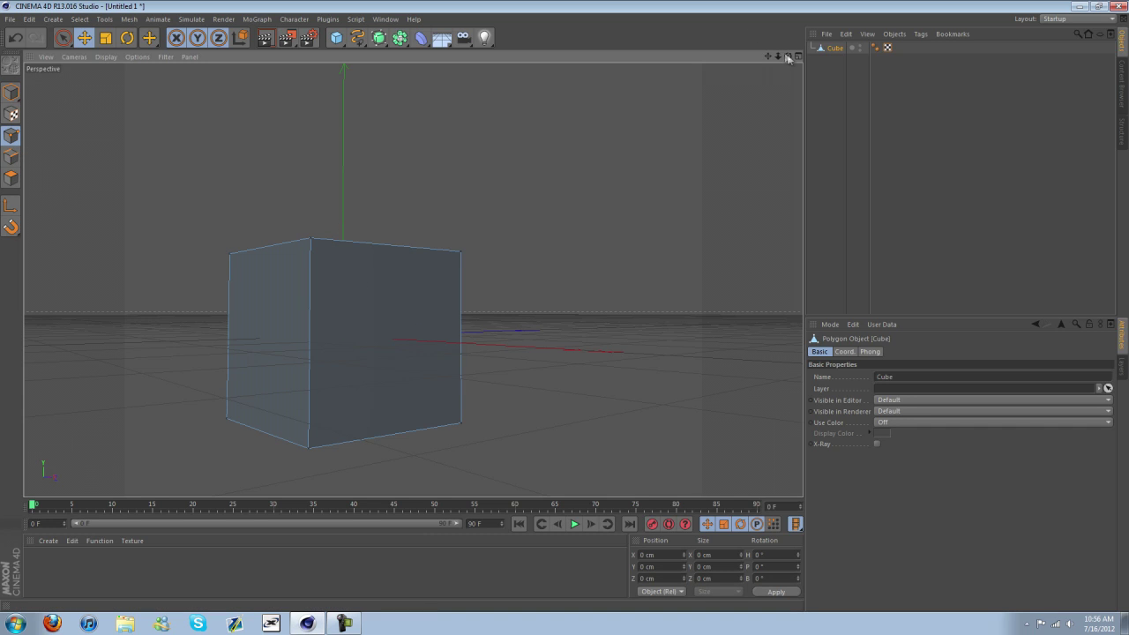
pyautogui.moveTo(787, 57); pyautogui.dragTo(378, 184)
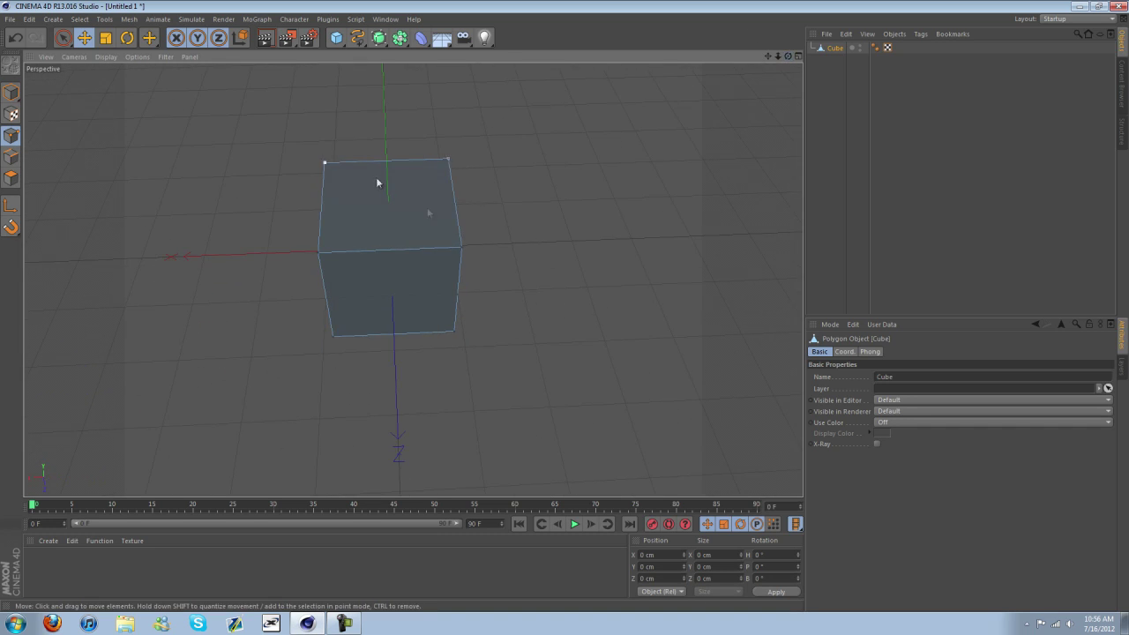
pyautogui.click(462, 249)
pyautogui.keyDown('shift'); pyautogui.click(449, 160); pyautogui.keyUp('shift')
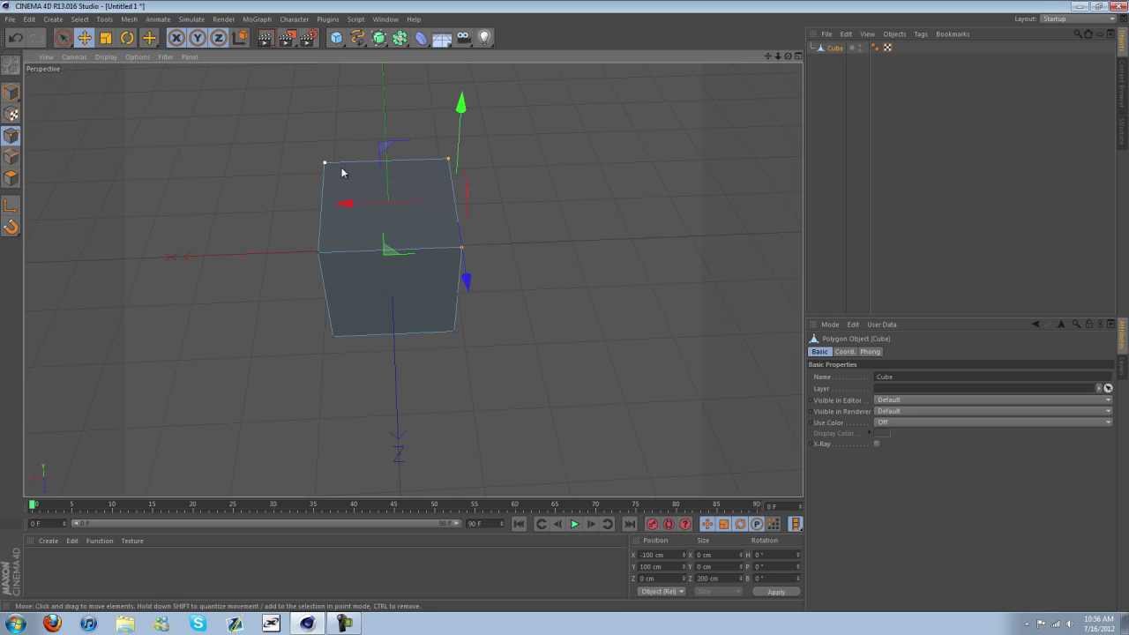
pyautogui.keyDown('shift'); pyautogui.click(326, 163); pyautogui.keyUp('shift')
pyautogui.moveTo(326, 248)
pyautogui.mouseDown()
pyautogui.moveTo(322, 256)
pyautogui.moveTo(338, 258)
pyautogui.mouseUp()
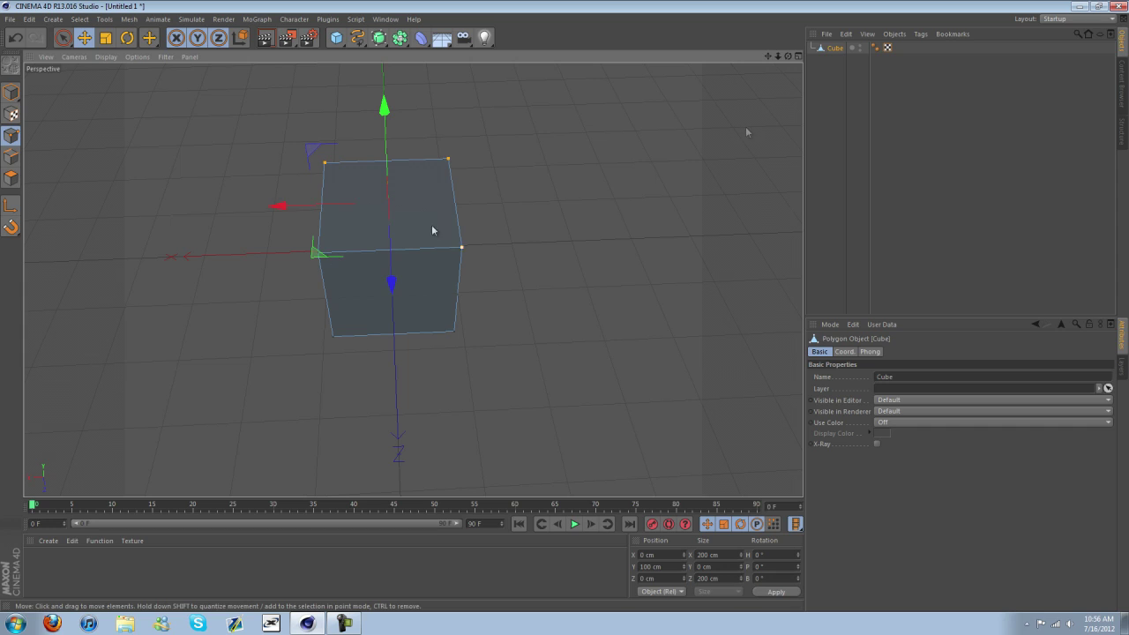
pyautogui.moveTo(788, 57); pyautogui.dragTo(420, 191)
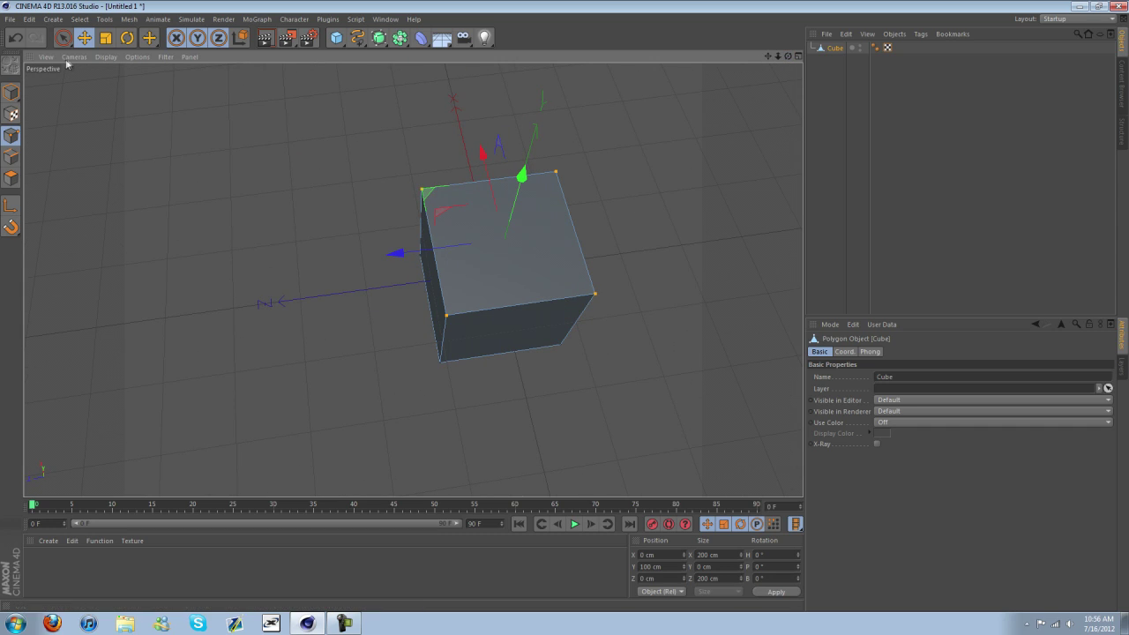
# Step: Scale the four selected top points inward to about 38.6 cm in X and 39.7 cm in Z
pyautogui.press('t')
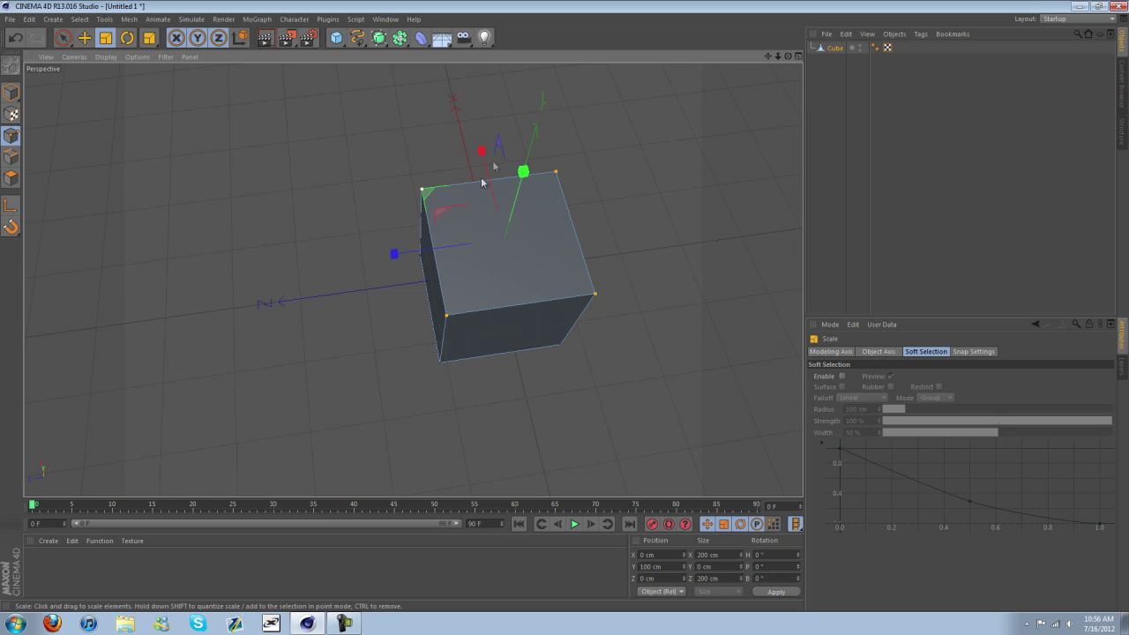
pyautogui.moveTo(442, 212); pyautogui.dragTo(460, 217)
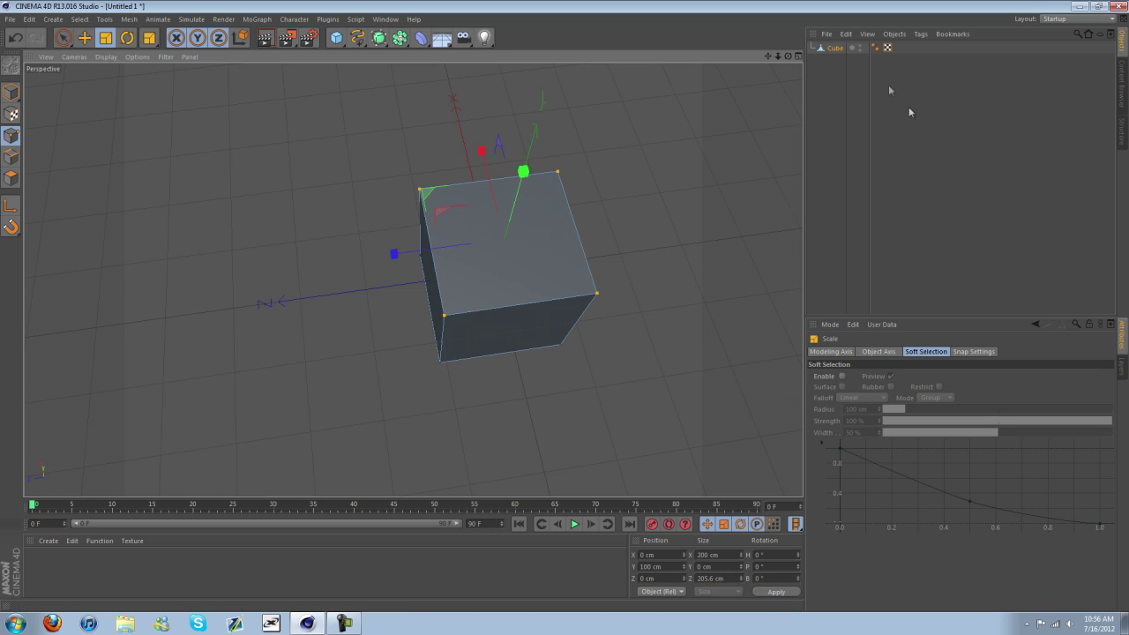
pyautogui.moveTo(788, 57); pyautogui.dragTo(564, 305)
pyautogui.moveTo(396, 250); pyautogui.dragTo(383, 194)
pyautogui.hotkey('ctrl', 'z')
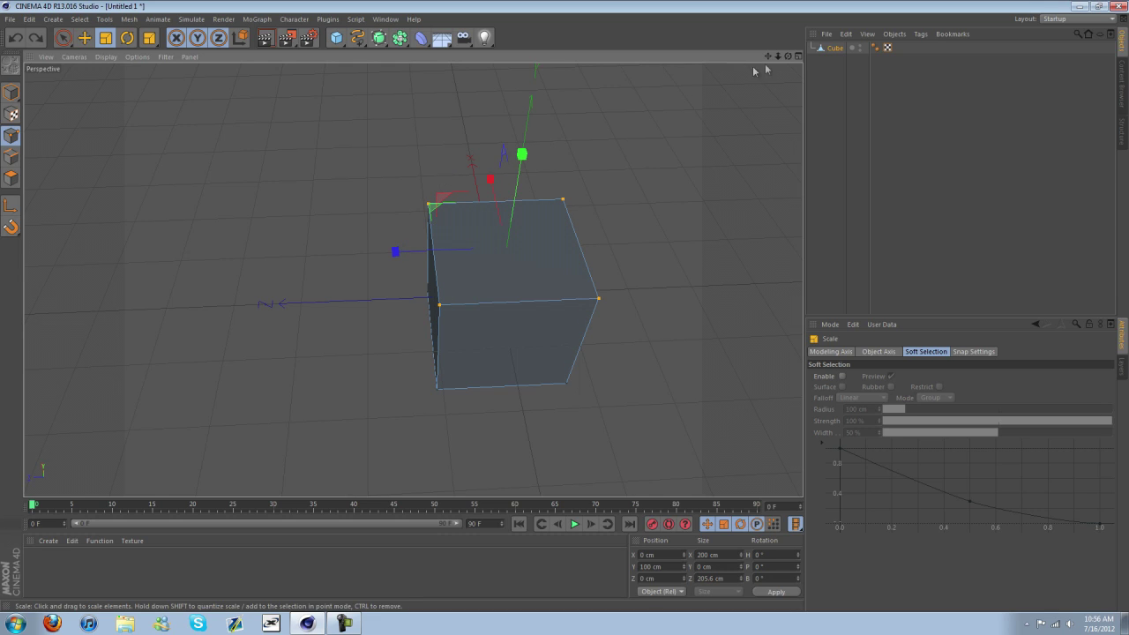
pyautogui.moveTo(787, 56); pyautogui.dragTo(561, 301)
pyautogui.moveTo(463, 315); pyautogui.dragTo(25, 355)
# Step: Move the four top points straight down to about -56.7 cm in Y to flatten the shape
pyautogui.click(83, 37)
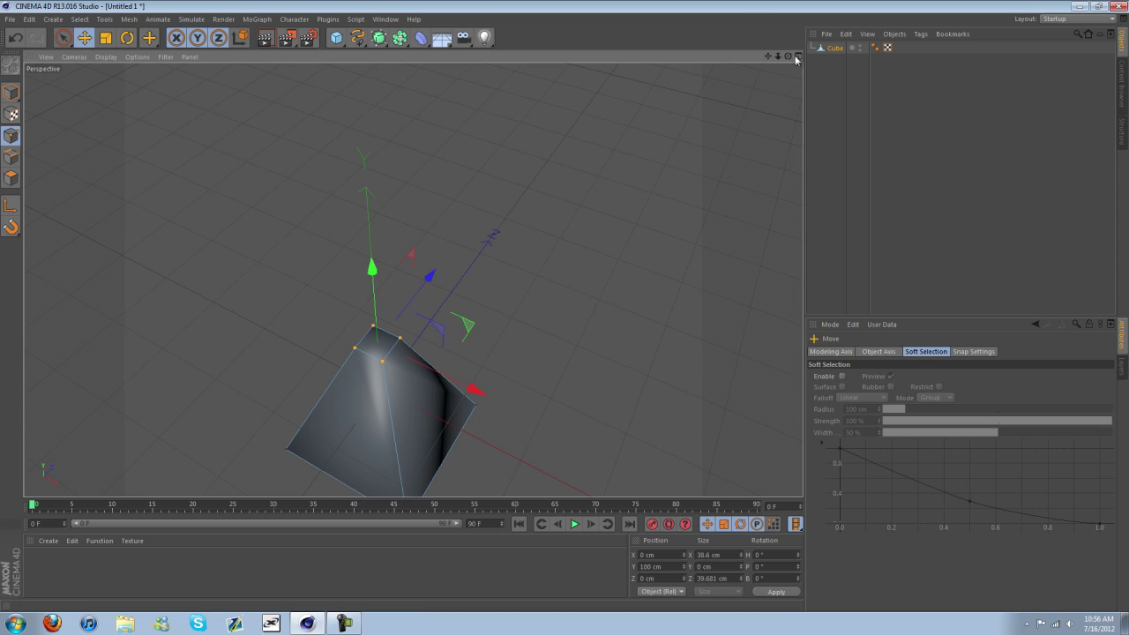
pyautogui.moveTo(788, 56); pyautogui.dragTo(479, 157)
pyautogui.moveTo(349, 148); pyautogui.dragTo(343, 280)
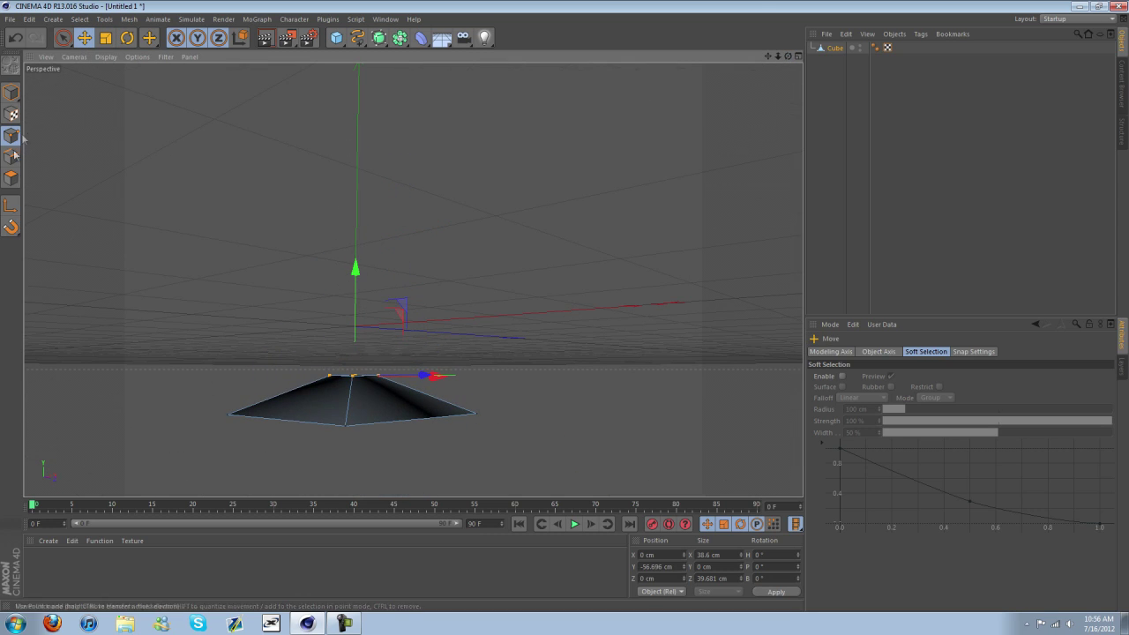
# Step: Switch to polygon editing and select the large bottom face of the shape
pyautogui.click(11, 180)
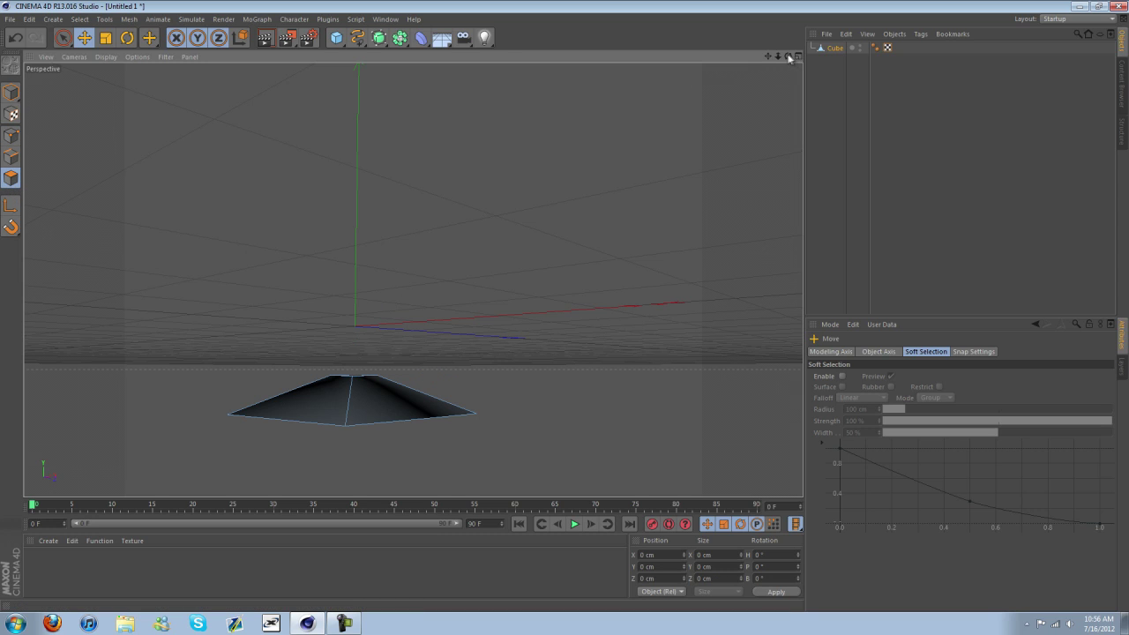
pyautogui.moveTo(789, 58); pyautogui.dragTo(411, 279)
pyautogui.click(371, 319)
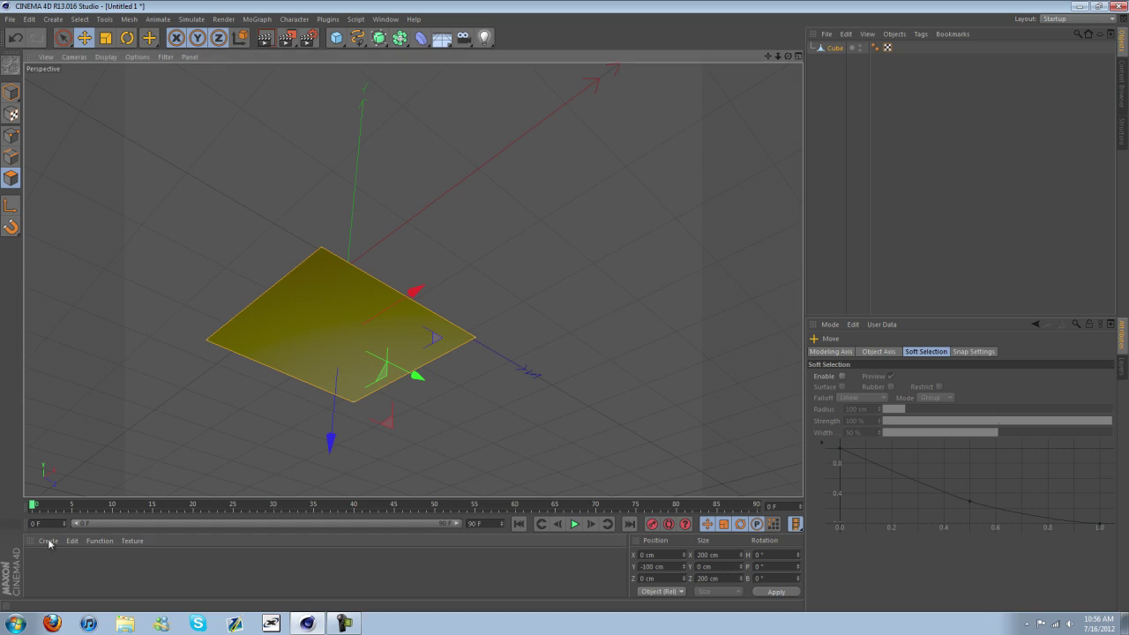
# Step: Create a material with only the Luminance channel enabled and apply it to the selected bottom face
pyautogui.click(48, 540)
pyautogui.click(70, 441)
pyautogui.doubleClick(37, 563)
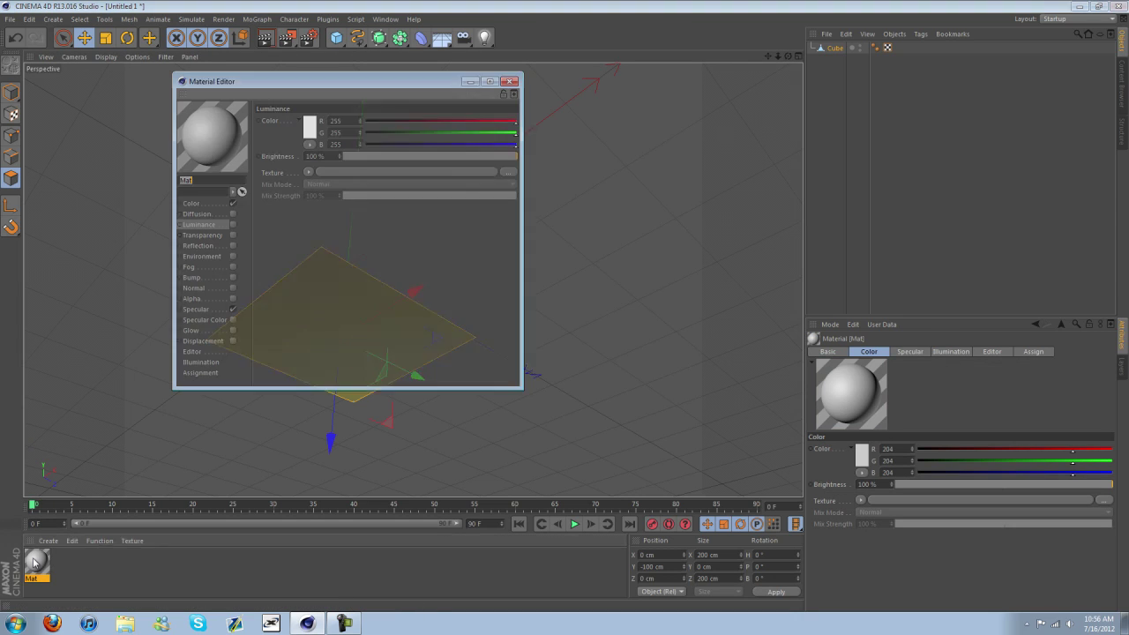
pyautogui.click(232, 309)
pyautogui.click(232, 203)
pyautogui.click(232, 224)
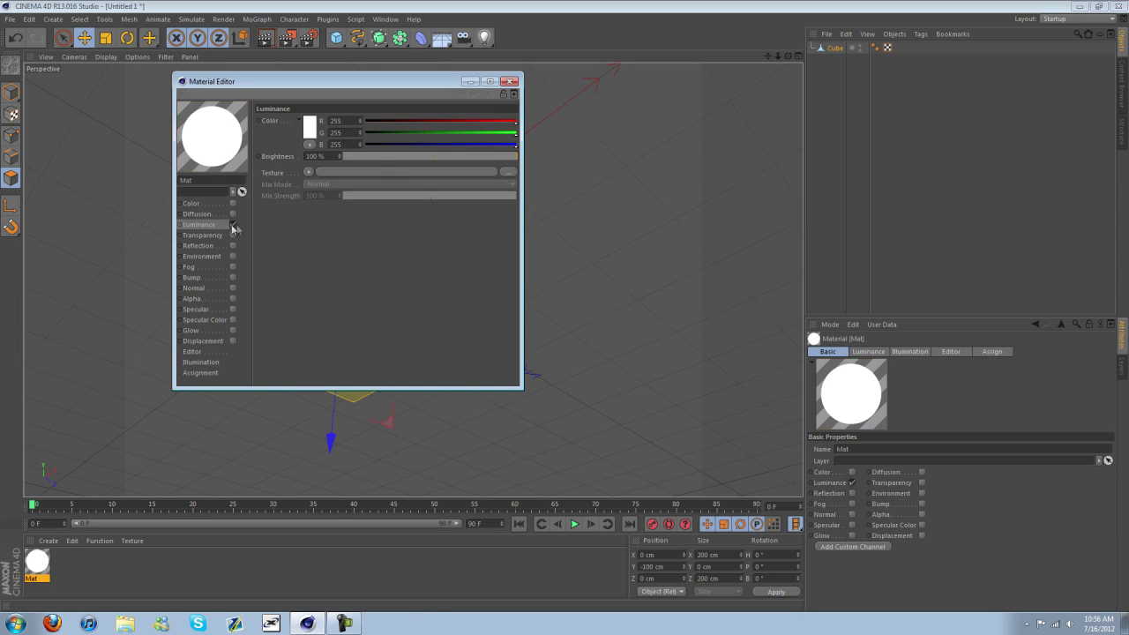
pyautogui.click(508, 82)
pyautogui.rightClick(37, 565)
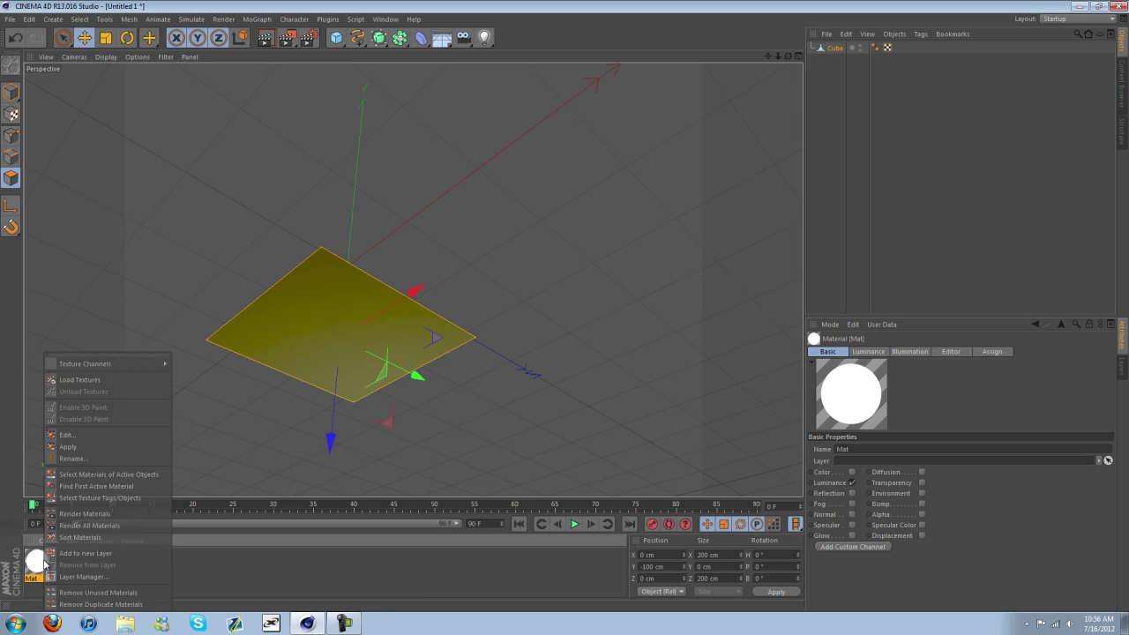
pyautogui.click(69, 447)
# Step: Switch to whole-object editing and raise the cube object to about 117 cm in Y
pyautogui.moveTo(788, 57); pyautogui.dragTo(606, 265)
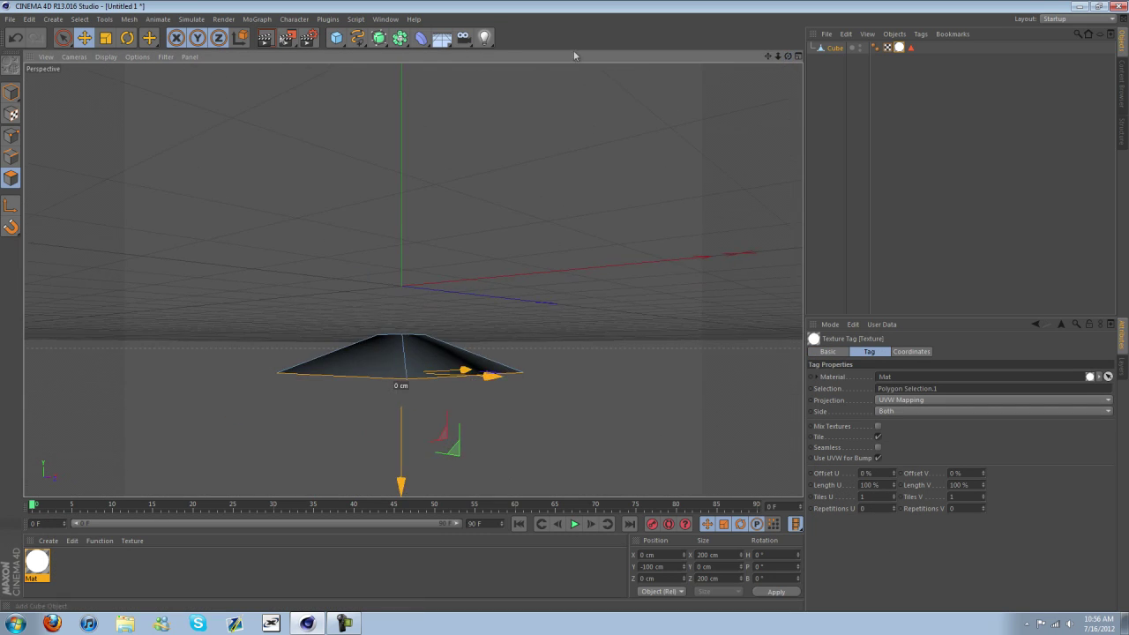
pyautogui.click(11, 92)
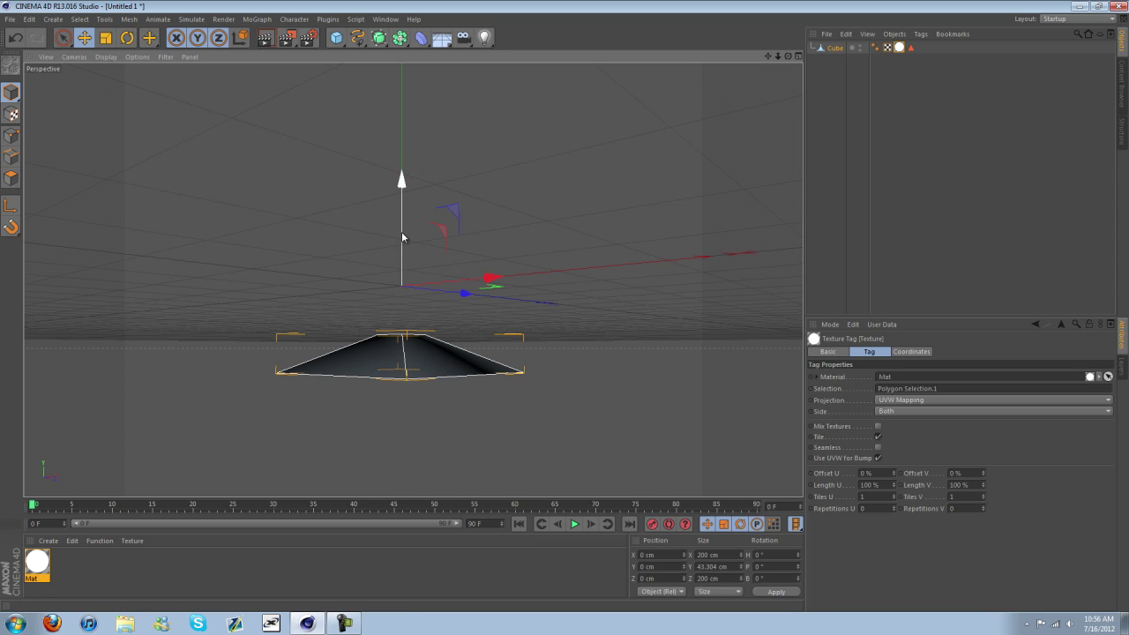
pyautogui.moveTo(402, 231); pyautogui.dragTo(408, 141)
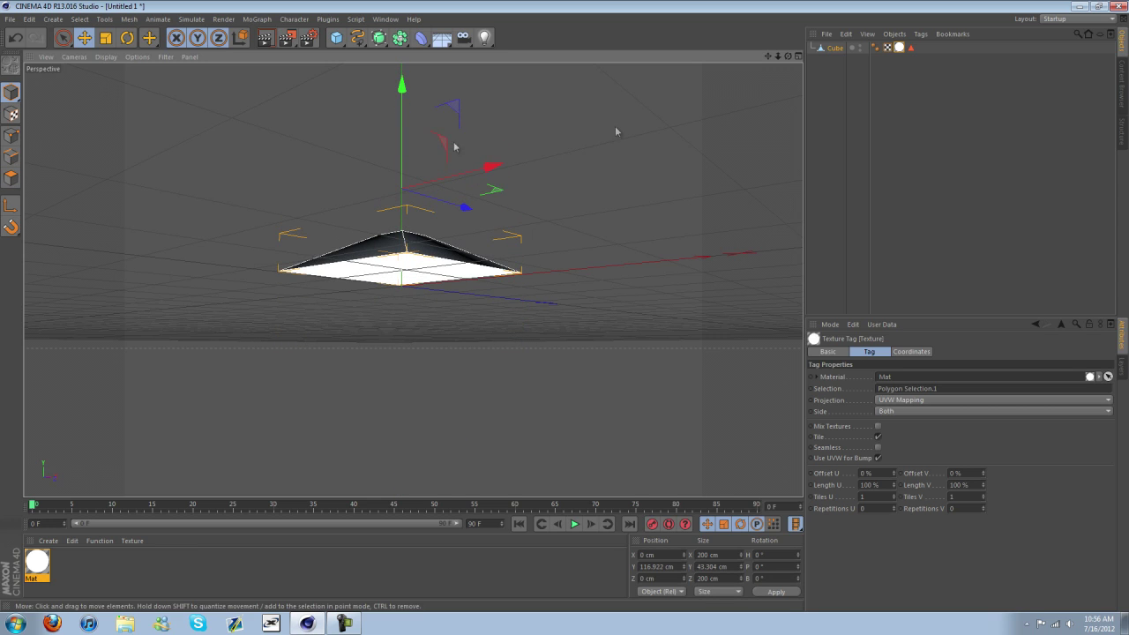
pyautogui.moveTo(788, 57); pyautogui.dragTo(564, 305)
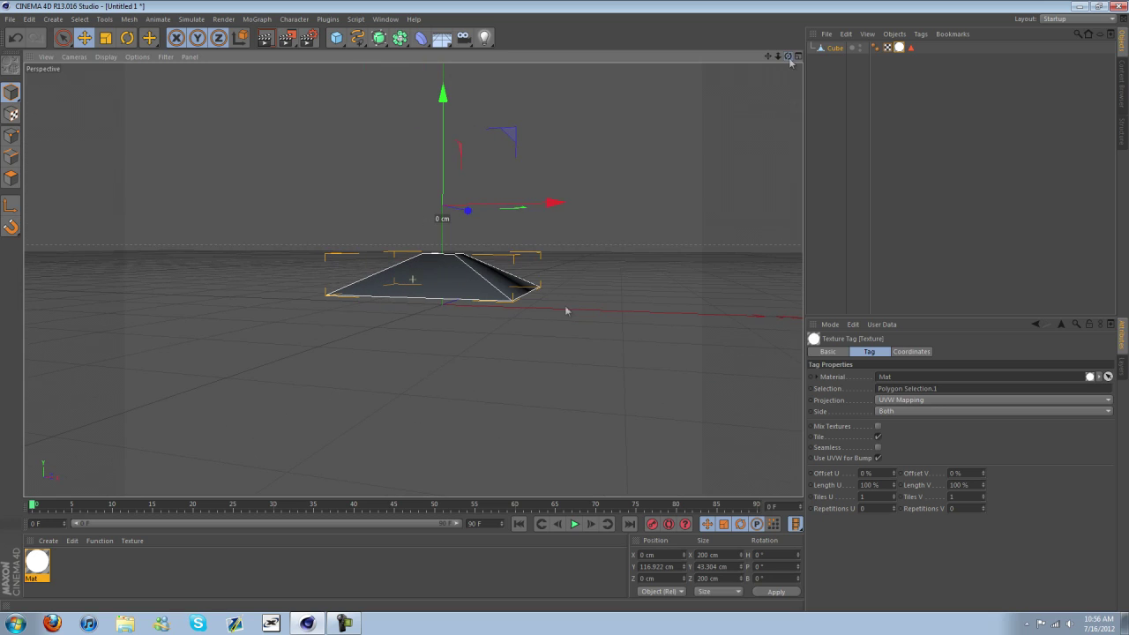
# Step: Add an area light and rotate it to a 90° pitch so it lies horizontally
pyautogui.moveTo(483, 37); pyautogui.dragTo(605, 74)
pyautogui.press('r')
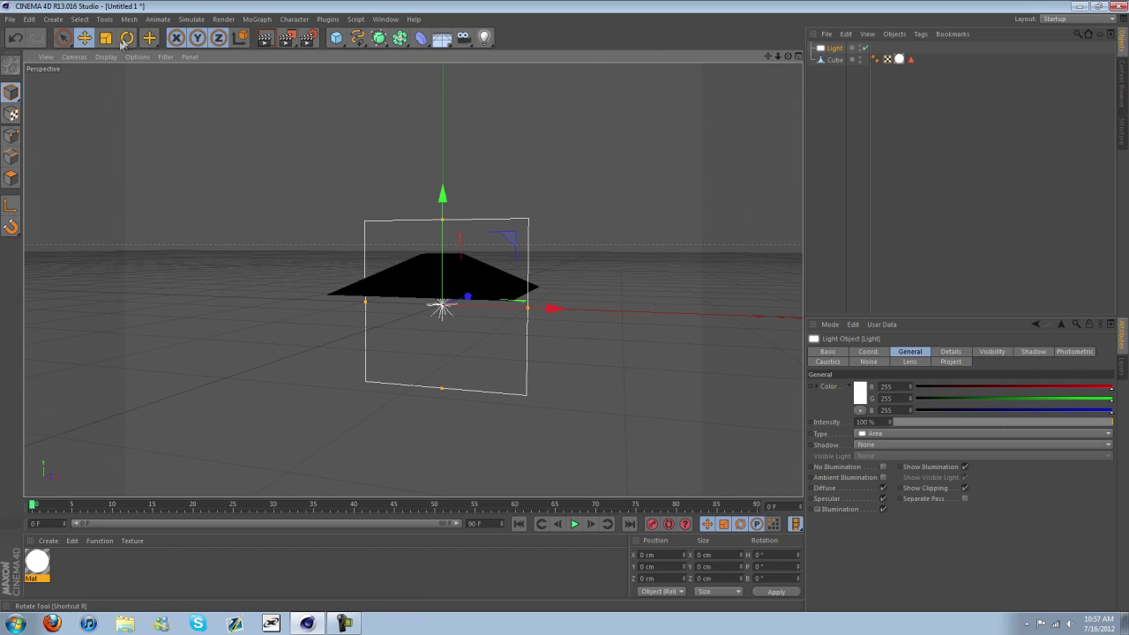
pyautogui.moveTo(432, 263); pyautogui.dragTo(434, 344)
# Step: Move the area light up to about 14.7 cm in Y, against the underside of the shape
pyautogui.press('e')
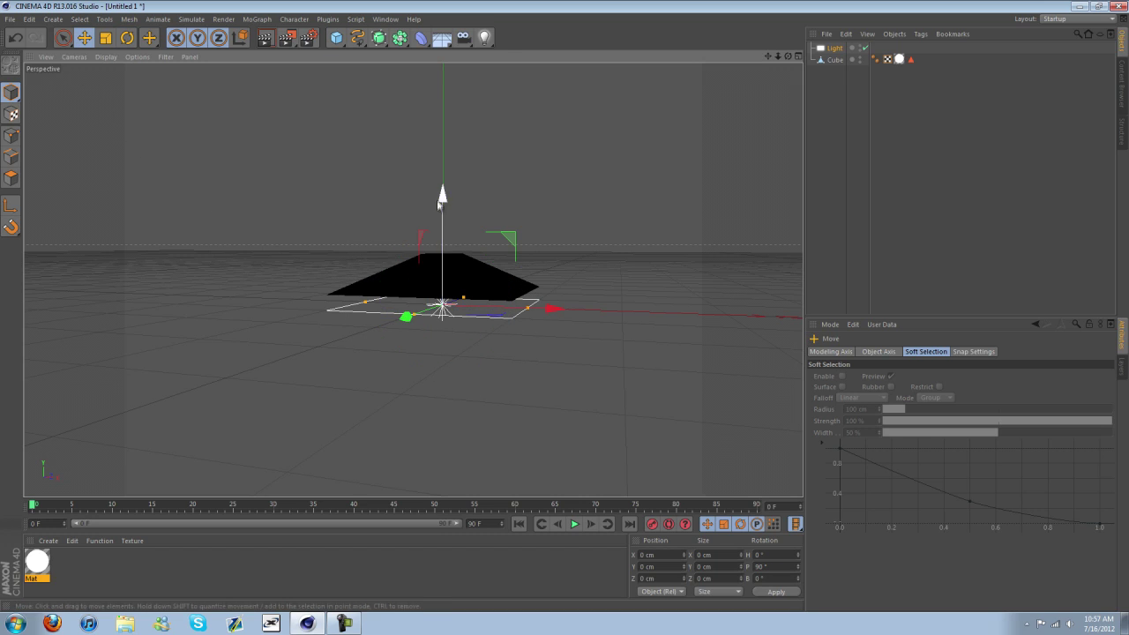
pyautogui.moveTo(438, 196); pyautogui.dragTo(435, 180)
pyautogui.moveTo(788, 57); pyautogui.dragTo(563, 308)
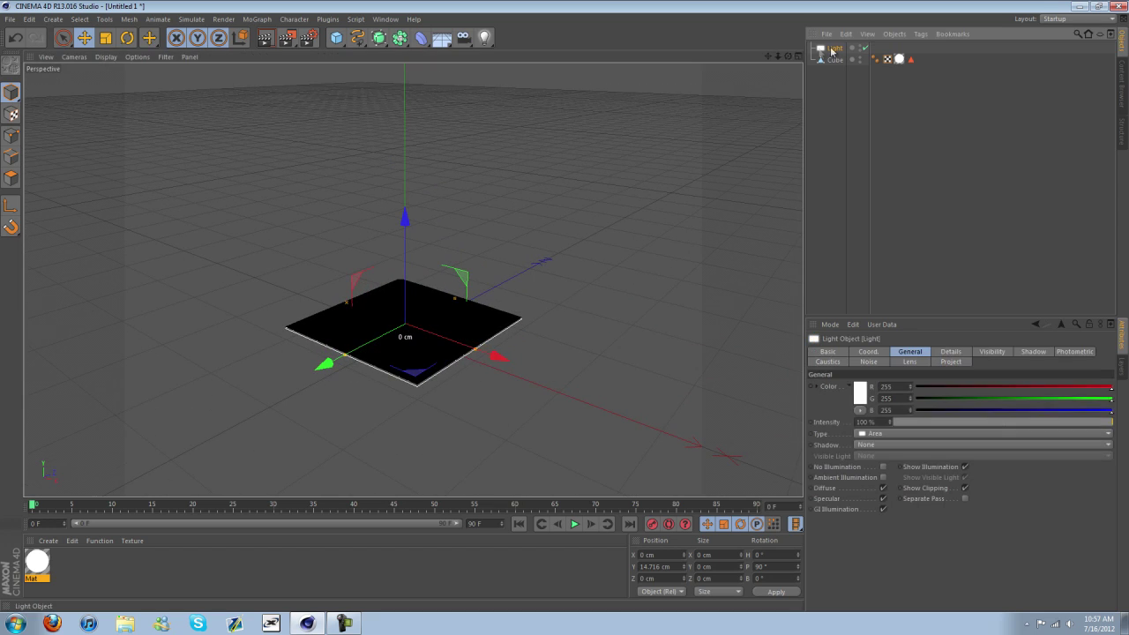
pyautogui.moveTo(788, 59)
pyautogui.mouseDown()
pyautogui.moveTo(565, 305)
pyautogui.moveTo(788, 59)
pyautogui.mouseUp()
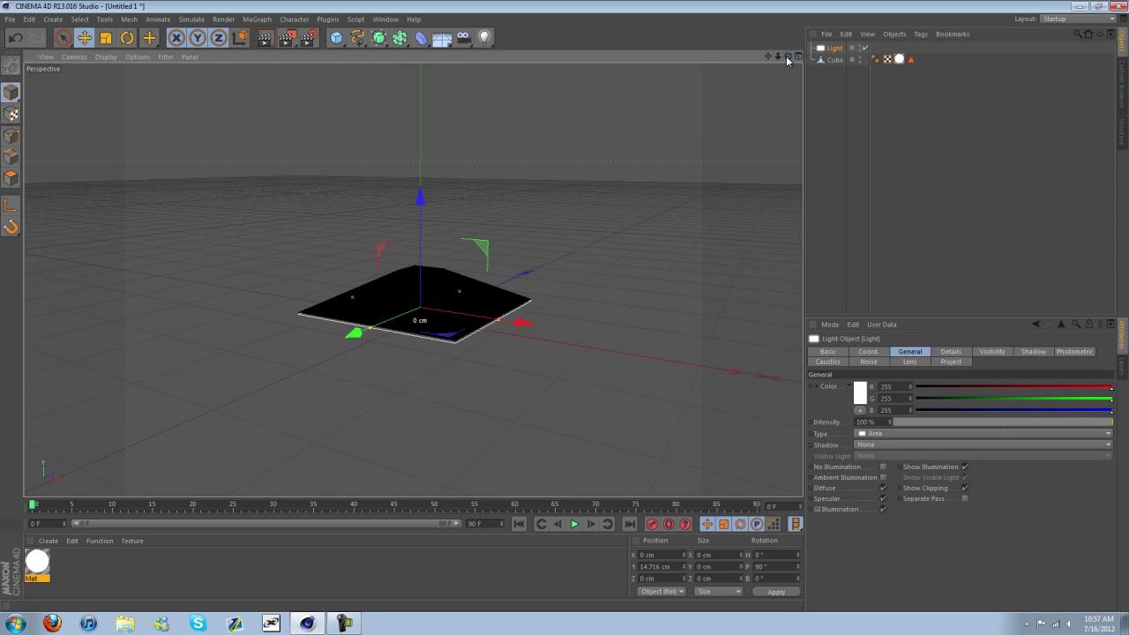
# Step: Add a Compositing tag to the Cube object
pyautogui.click(889, 133)
pyautogui.rightClick(836, 63)
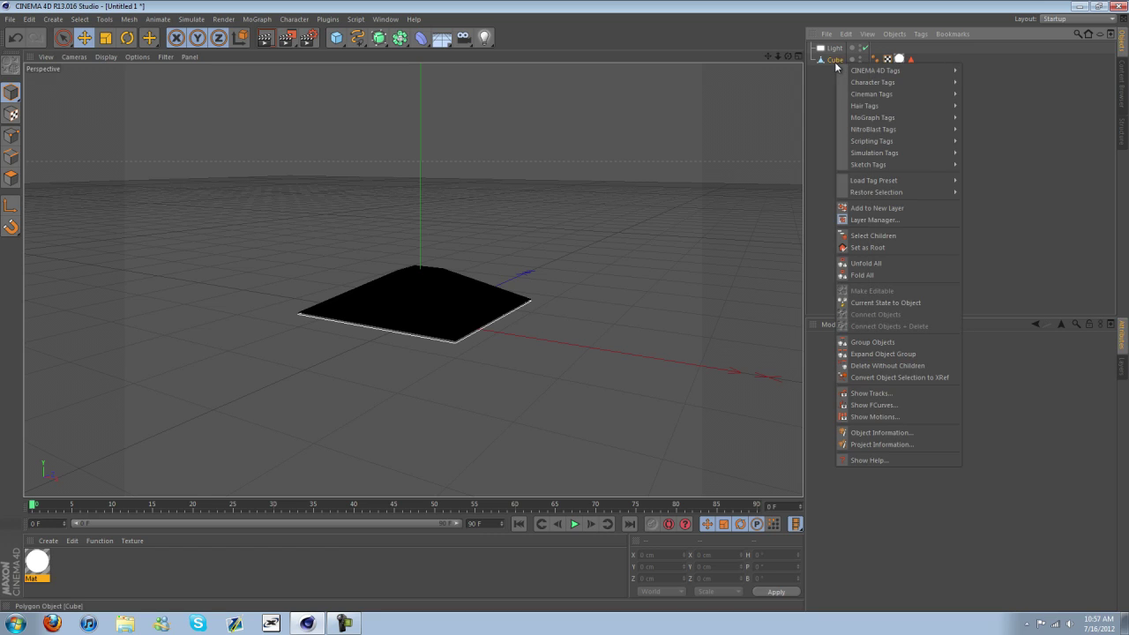
pyautogui.moveTo(882, 70)
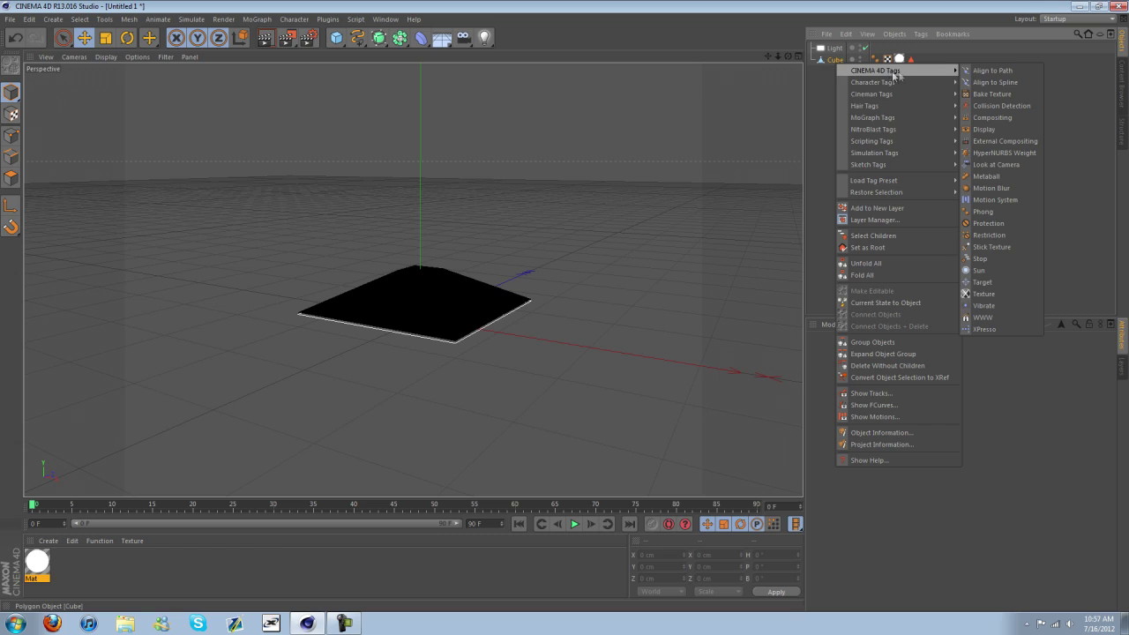
pyautogui.click(995, 117)
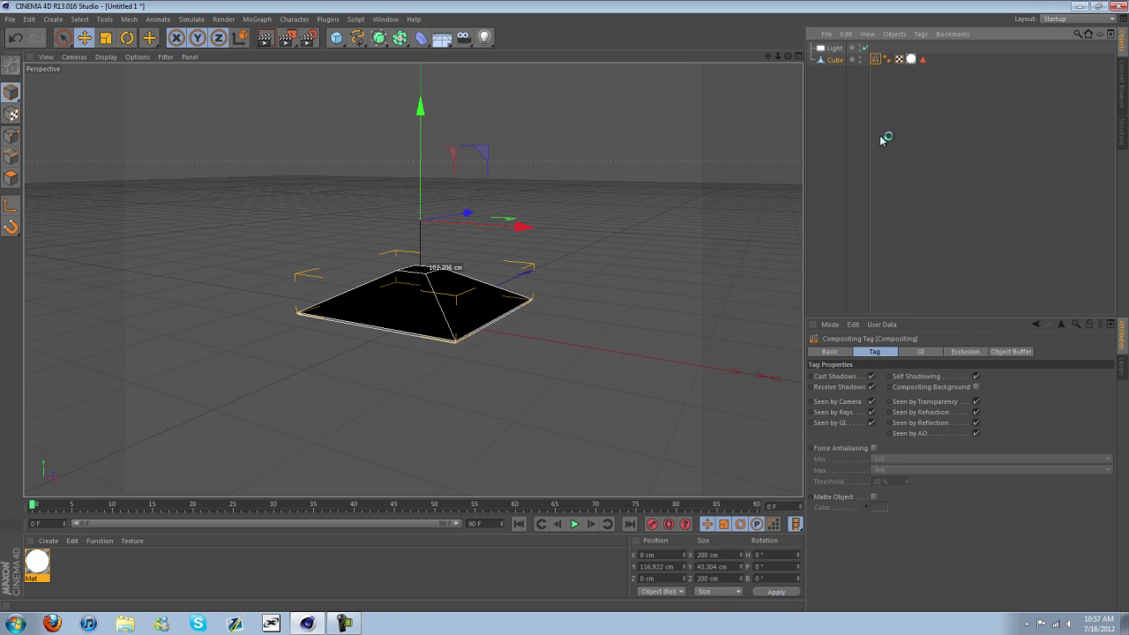
# Step: Group the Light and Cube objects under a null and rename the null "softbox"
pyautogui.moveTo(824, 131); pyautogui.dragTo(820, 44)
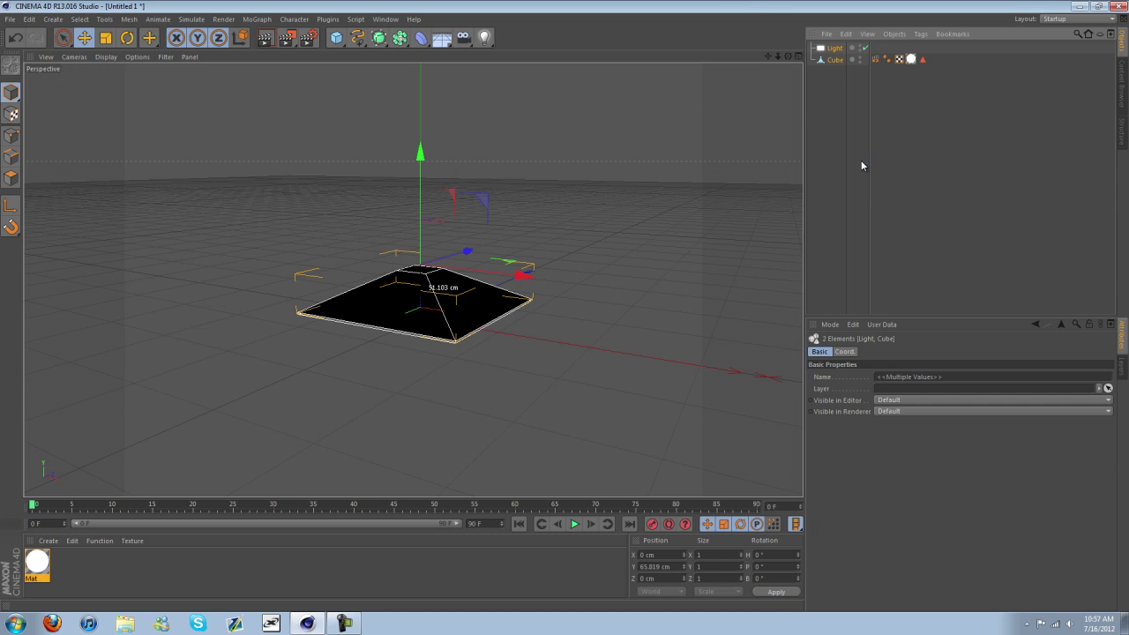
pyautogui.hotkey('alt', 'g')
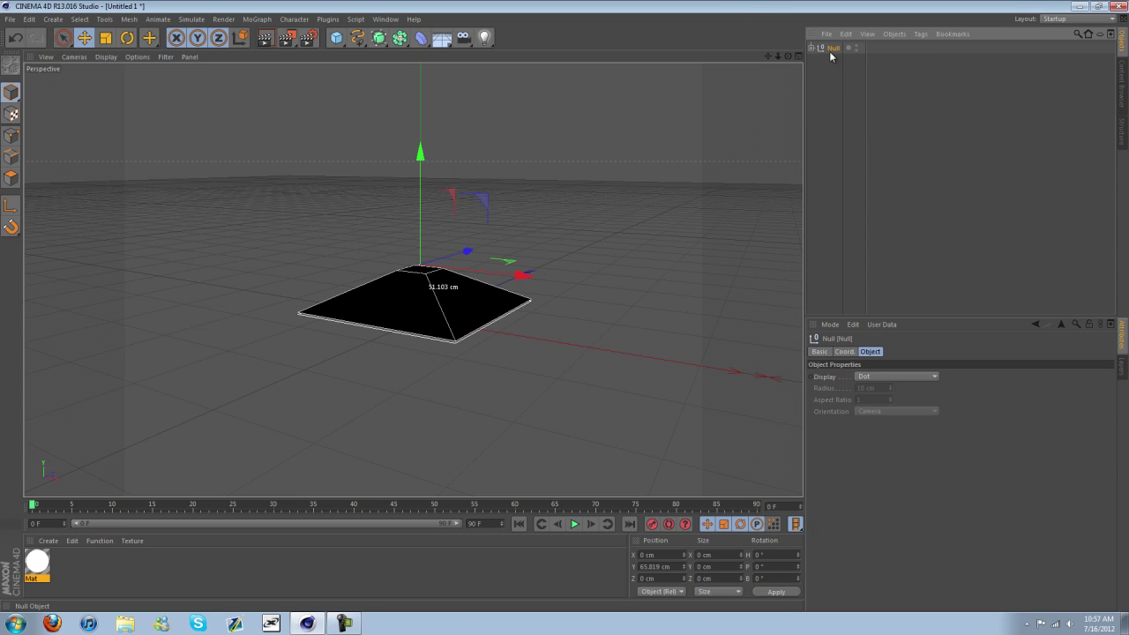
pyautogui.click(811, 47)
pyautogui.click(810, 47)
pyautogui.doubleClick(832, 48)
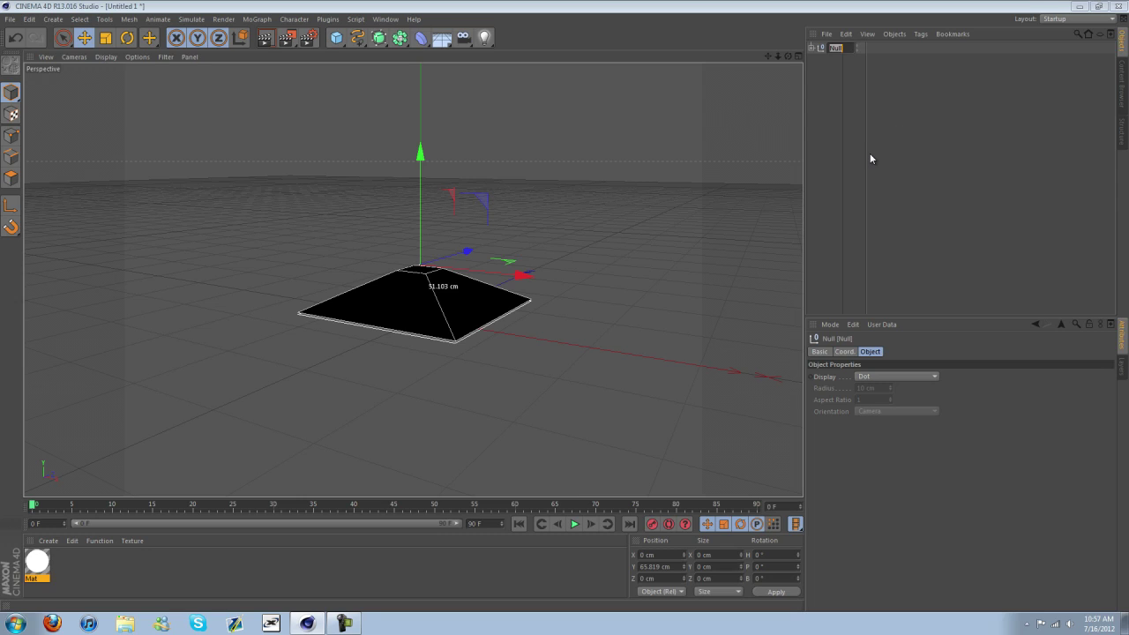
pyautogui.write('softbox')
pyautogui.press('Return')
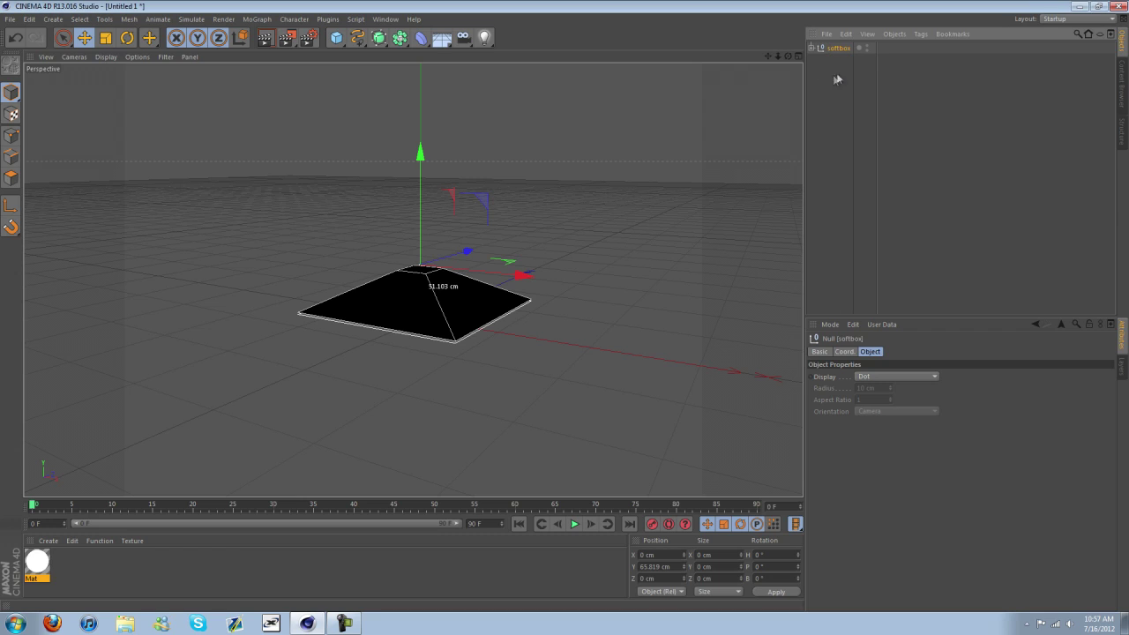
# Step: Open the user data manager for the softbox null and add a group named "Controls"
pyautogui.click(880, 324)
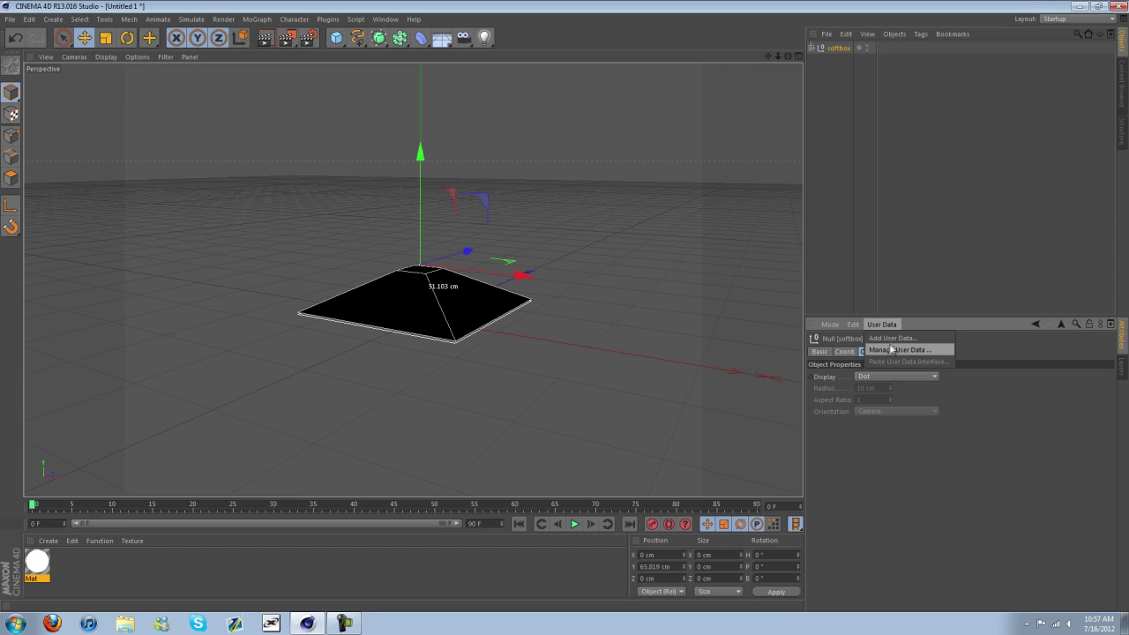
pyautogui.click(895, 350)
pyautogui.moveTo(711, 188); pyautogui.dragTo(524, 155)
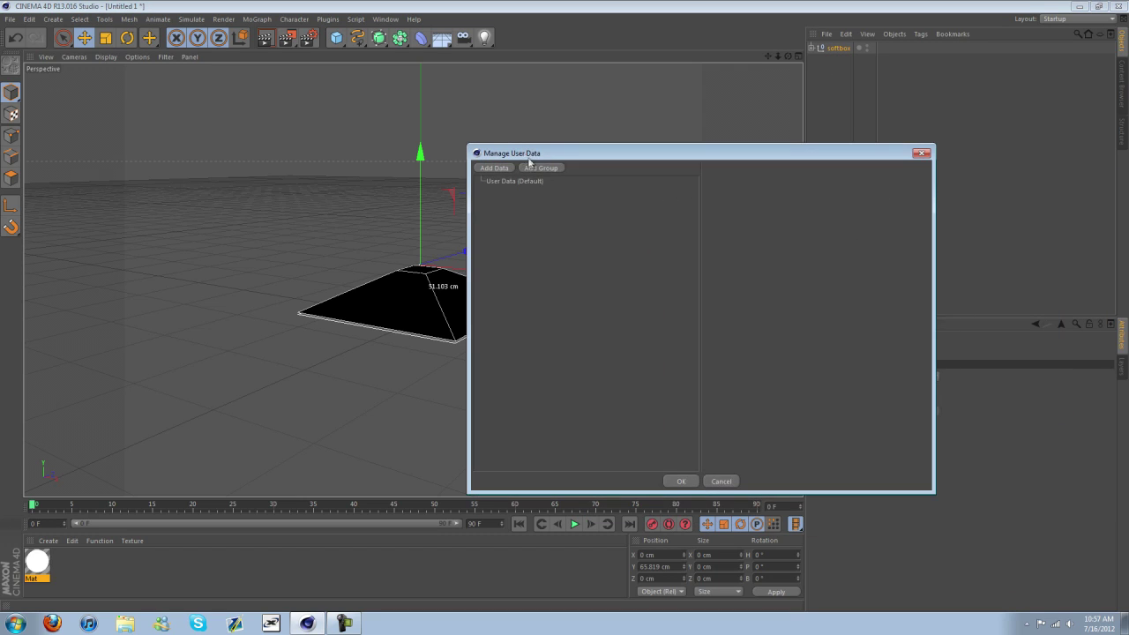
pyautogui.click(540, 168)
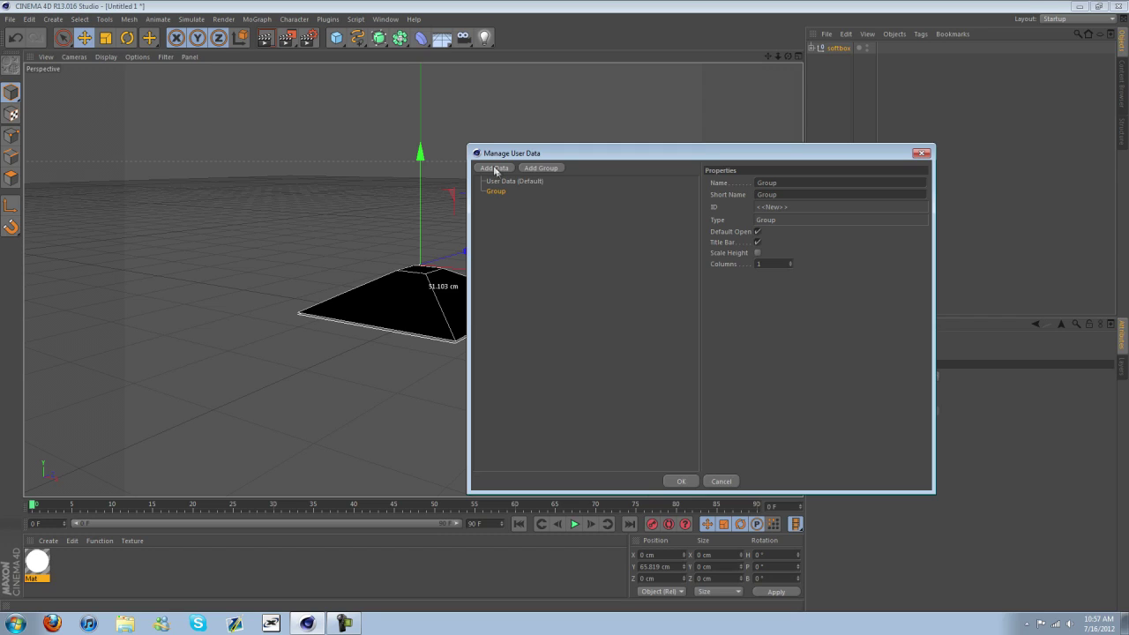
pyautogui.write('Custom')
pyautogui.press('BackSpace')
pyautogui.press('BackSpace')
pyautogui.press('BackSpace')
pyautogui.press('BackSpace')
pyautogui.press('BackSpace')
pyautogui.press('BackSpace')
pyautogui.write('Controls')
# Step: Add a data entry named "Lumanince" to the Controls group and set its interface to Float Slider
pyautogui.click(498, 169)
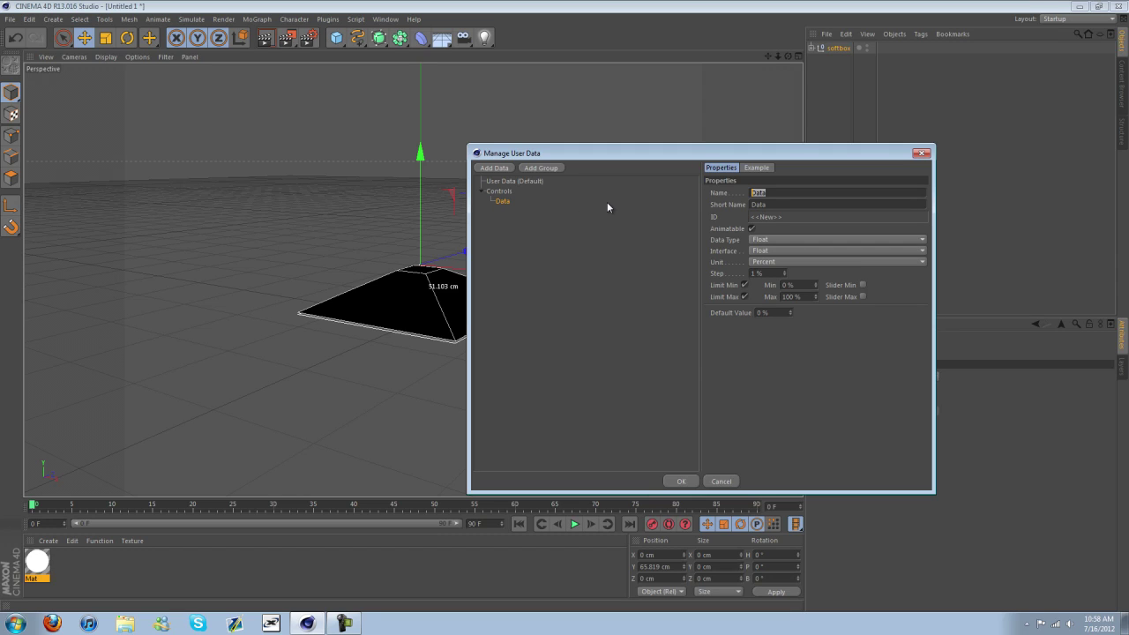
pyautogui.write('Lum')
pyautogui.write('aning')
pyautogui.write('e')
pyautogui.click(772, 251)
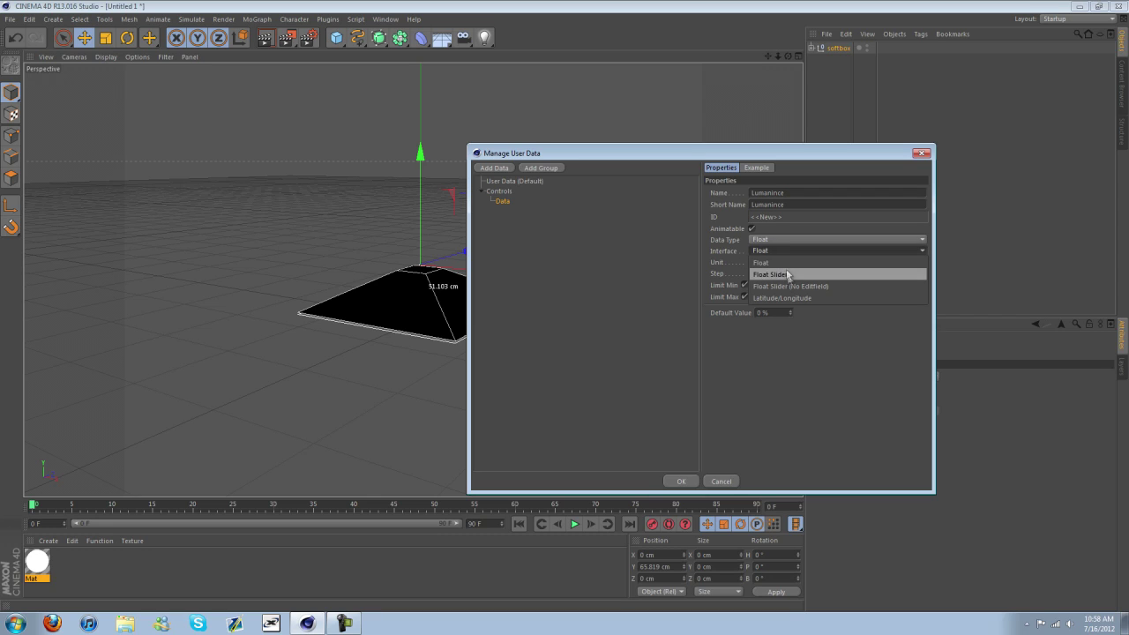
pyautogui.click(788, 274)
# Step: Give the slider a default value of 100% and a maximum of 1000%, and add a second data entry to the group
pyautogui.moveTo(804, 315); pyautogui.dragTo(1028, 319)
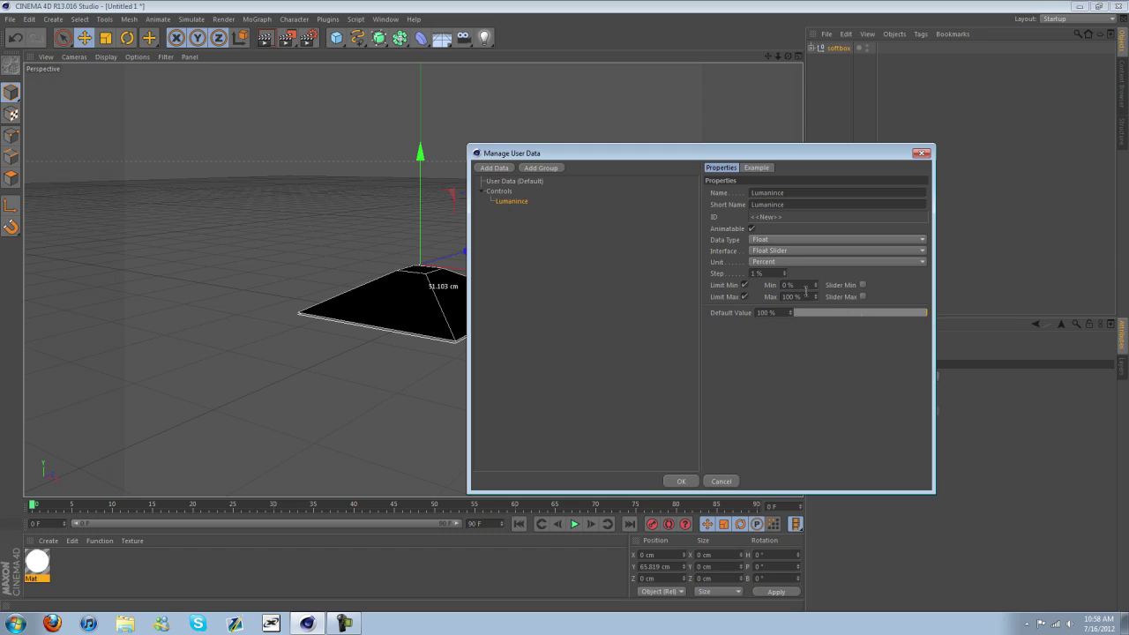
pyautogui.moveTo(810, 297); pyautogui.dragTo(600, 294)
pyautogui.write('10000')
pyautogui.press('Return')
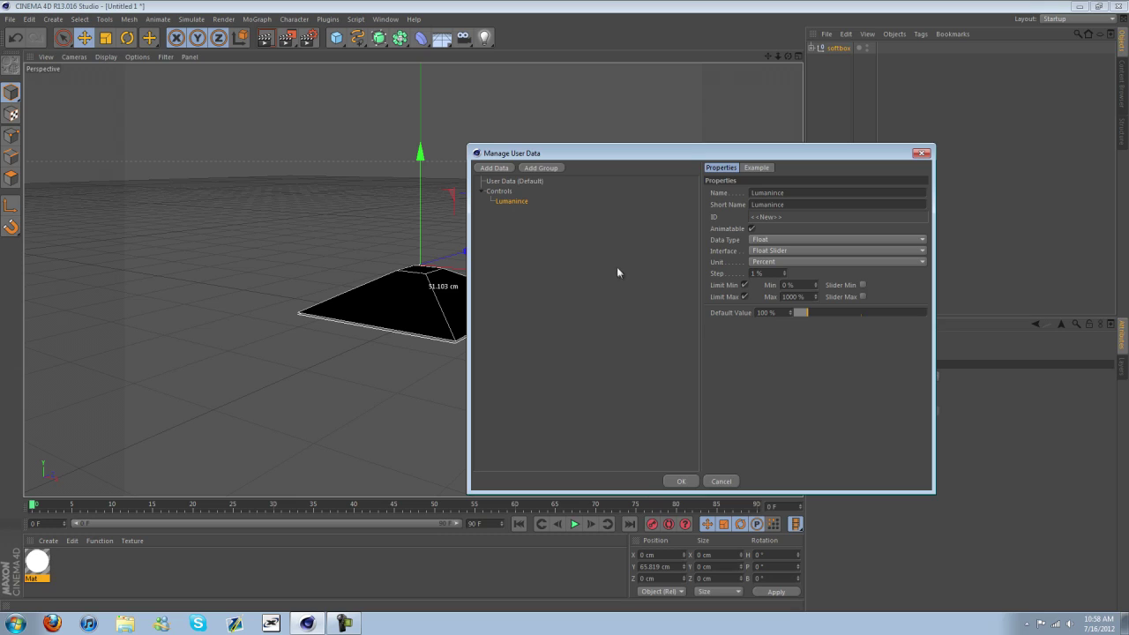
pyautogui.click(495, 168)
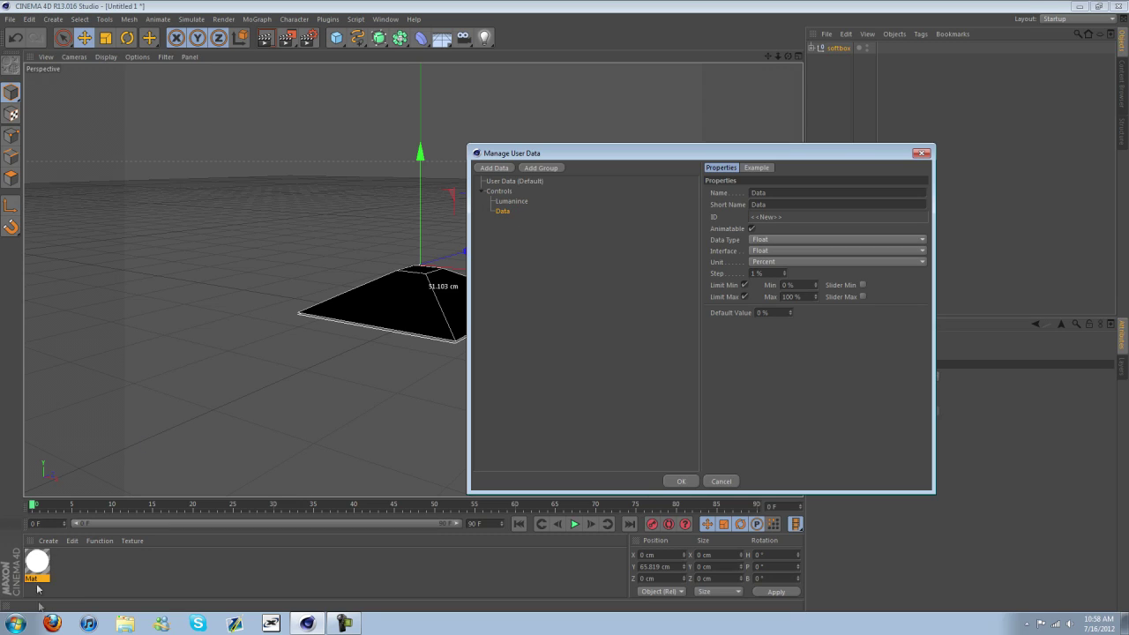
pyautogui.click(680, 481)
# Step: Check the luminance channel settings of the white material
pyautogui.click(37, 565)
pyautogui.doubleClick(37, 565)
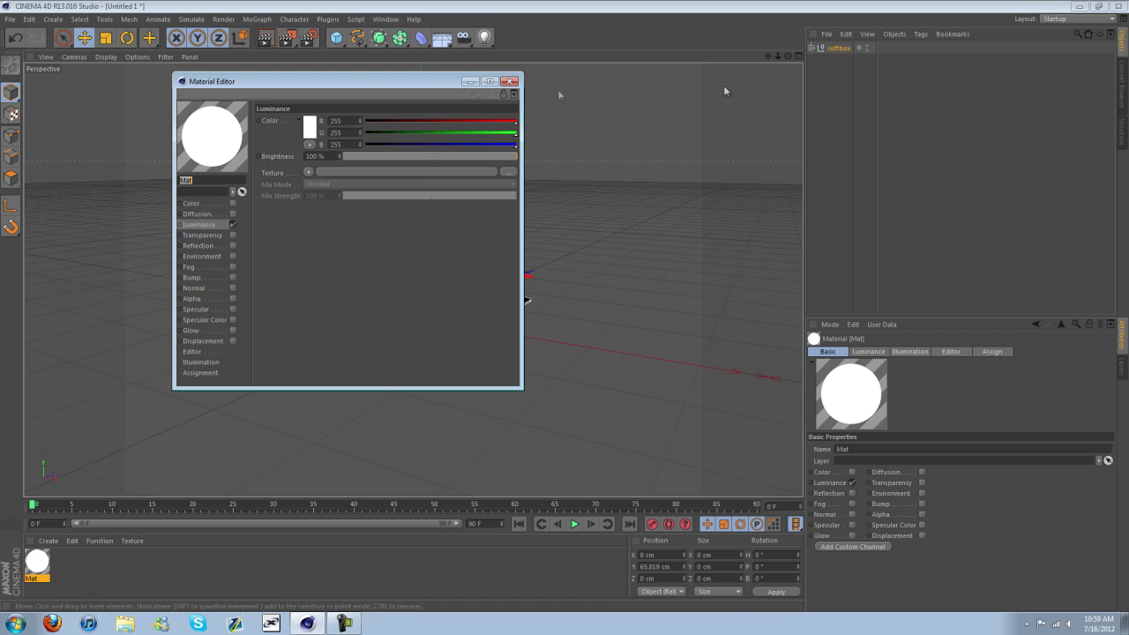
pyautogui.click(510, 83)
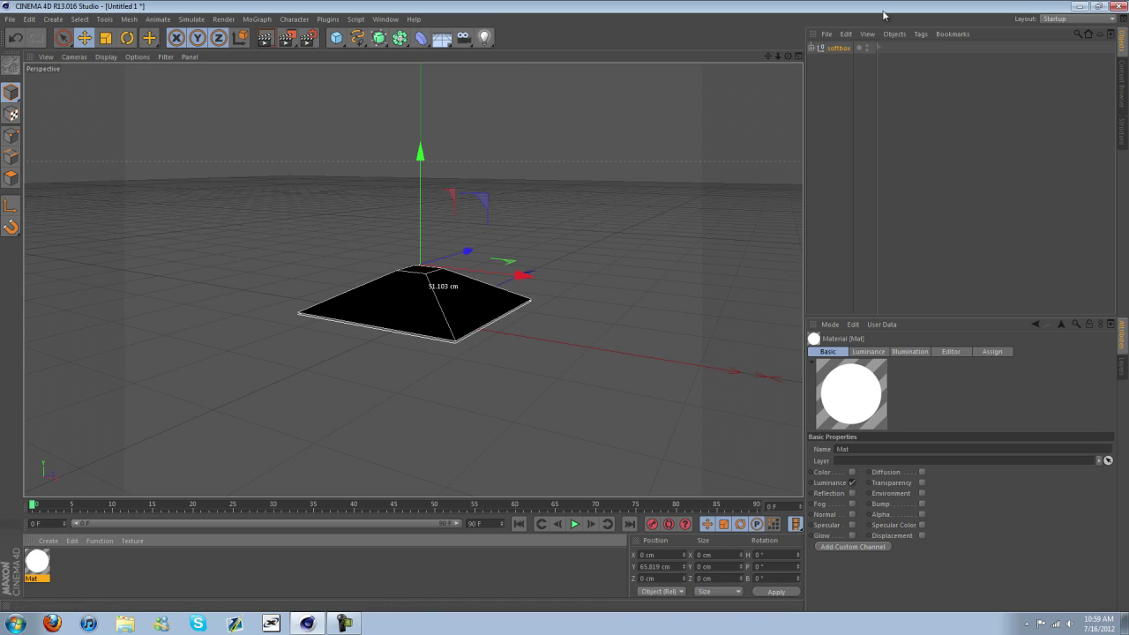
# Step: Reopen the softbox null's user data manager and correct the first slider's name to "Luminance"
pyautogui.click(838, 48)
pyautogui.click(881, 325)
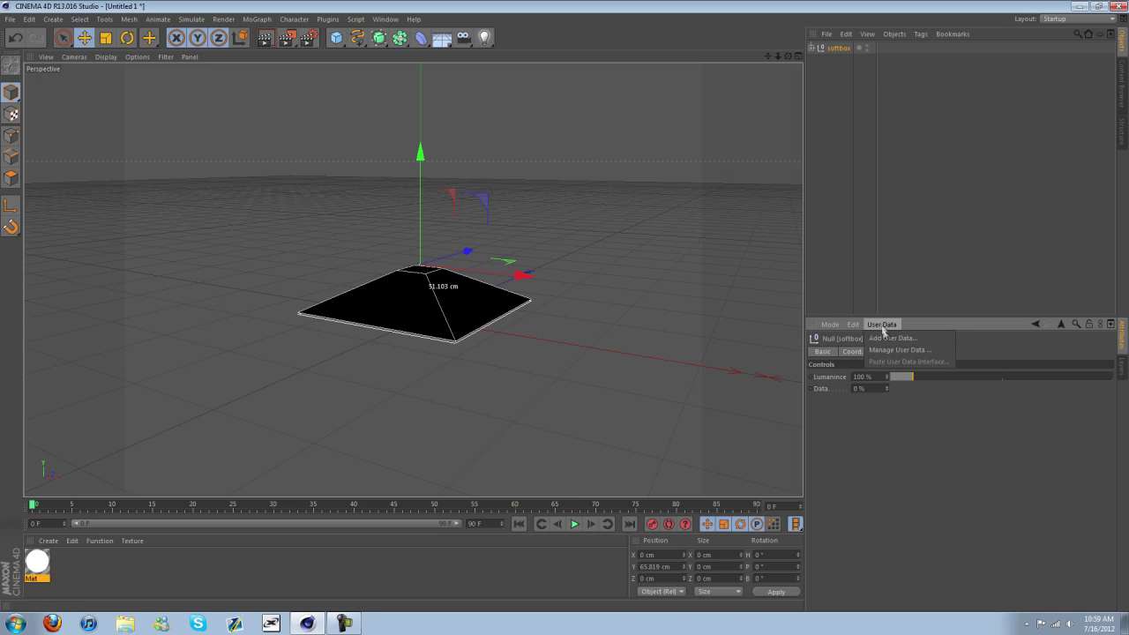
pyautogui.click(894, 353)
pyautogui.moveTo(767, 192); pyautogui.dragTo(475, 180)
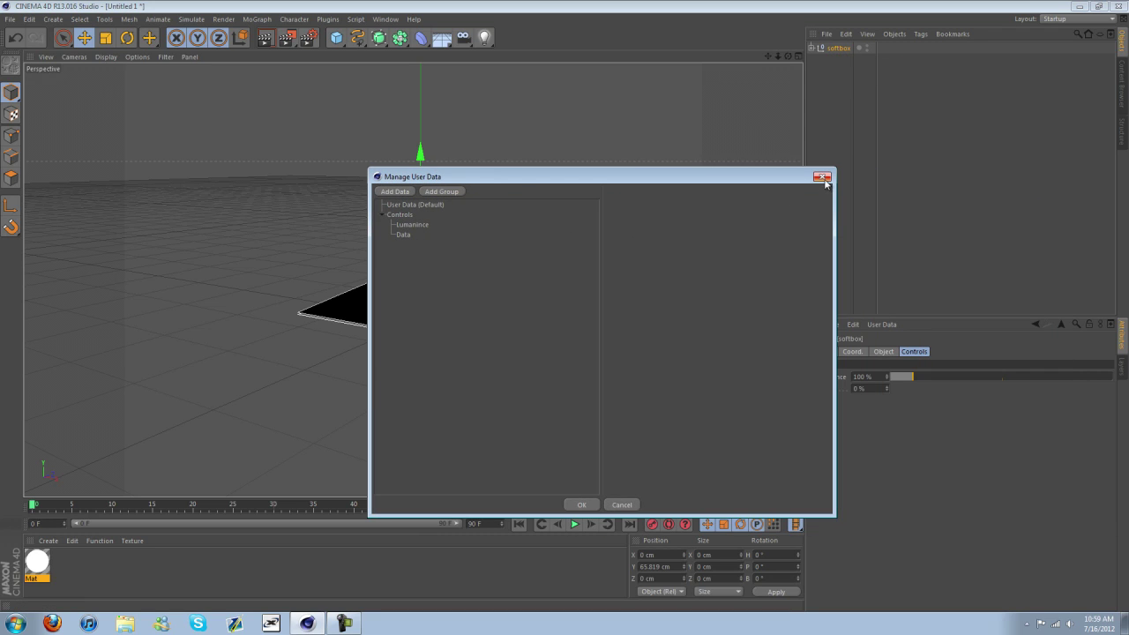
pyautogui.click(412, 225)
pyautogui.click(669, 216)
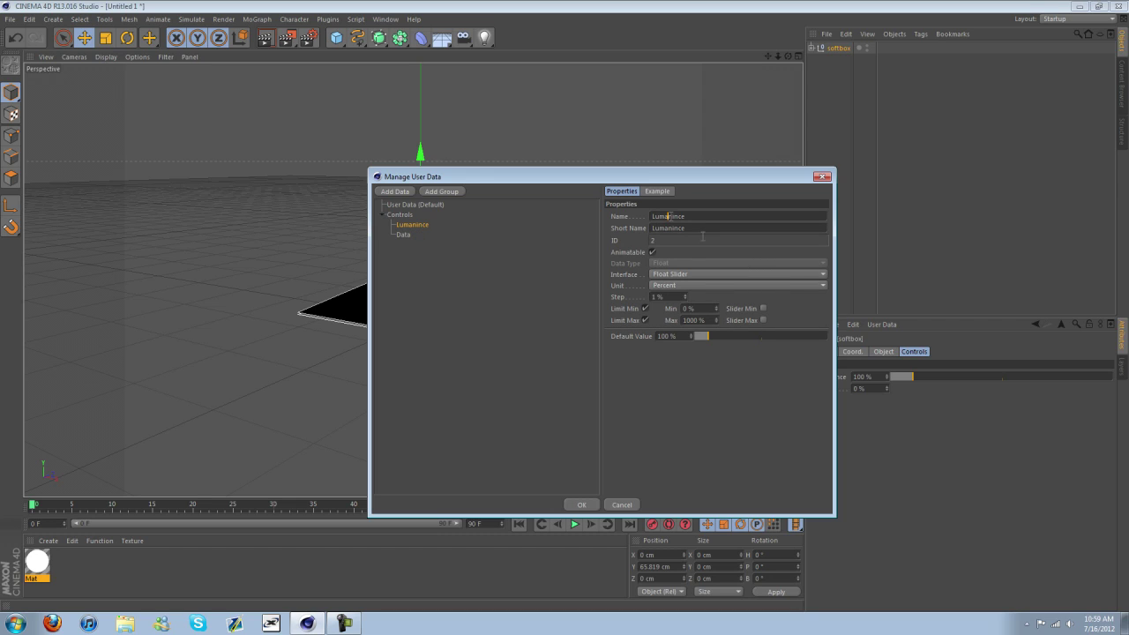
pyautogui.press('BackSpace')
pyautogui.write('i')
pyautogui.press('Right')
pyautogui.press('BackSpace')
pyautogui.write('a')
pyautogui.click(710, 220)
pyautogui.moveTo(708, 221); pyautogui.dragTo(535, 226)
pyautogui.rightClick(667, 216)
pyautogui.click(678, 235)
pyautogui.hotkey('ctrl', 'v')
# Step: Rename the second data entry "Light Brightness" and set its interface to Float Slider
pyautogui.click(401, 236)
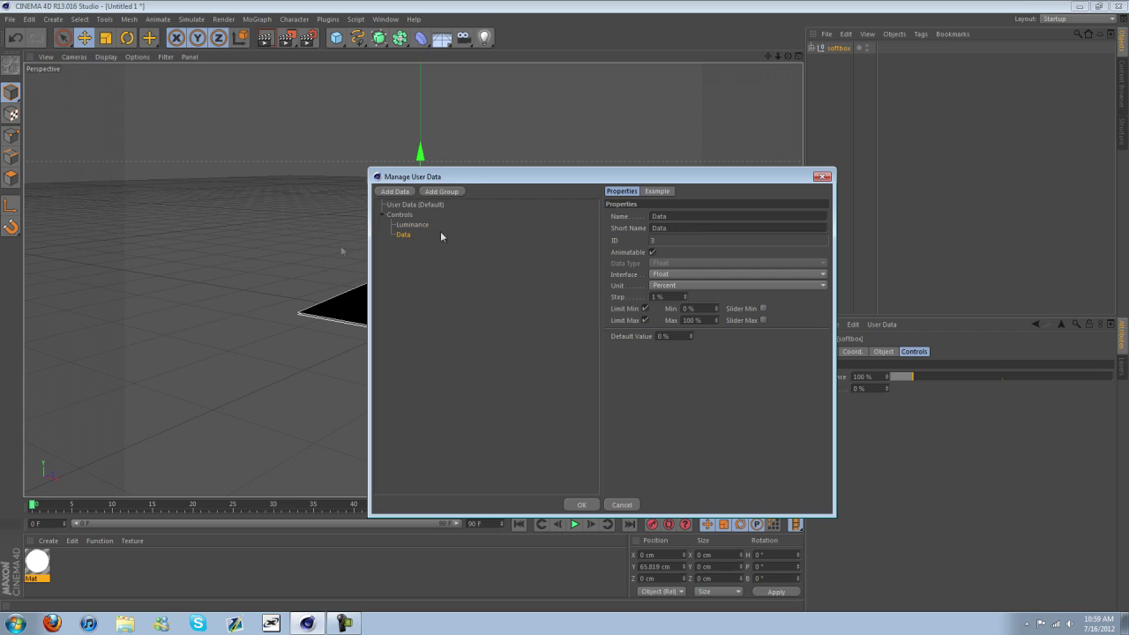
pyautogui.doubleClick(659, 216)
pyautogui.write('Light Brightness')
pyautogui.click(678, 279)
pyautogui.click(679, 296)
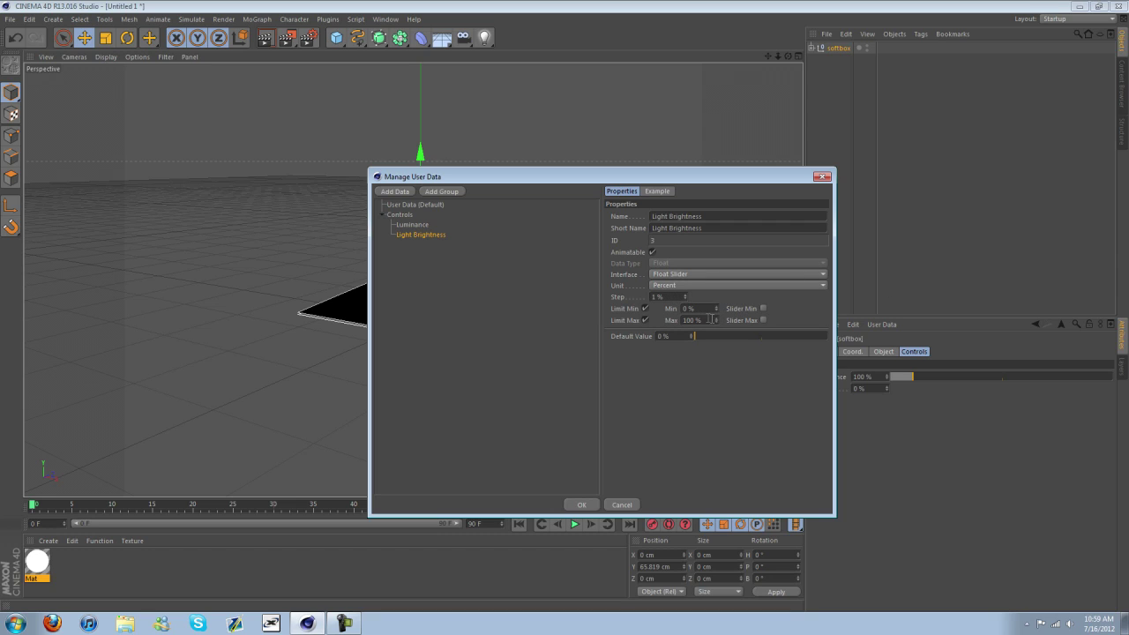
# Step: Set the Light Brightness slider's default value to 100% and its maximum to 1000%
pyautogui.moveTo(706, 335); pyautogui.dragTo(977, 337)
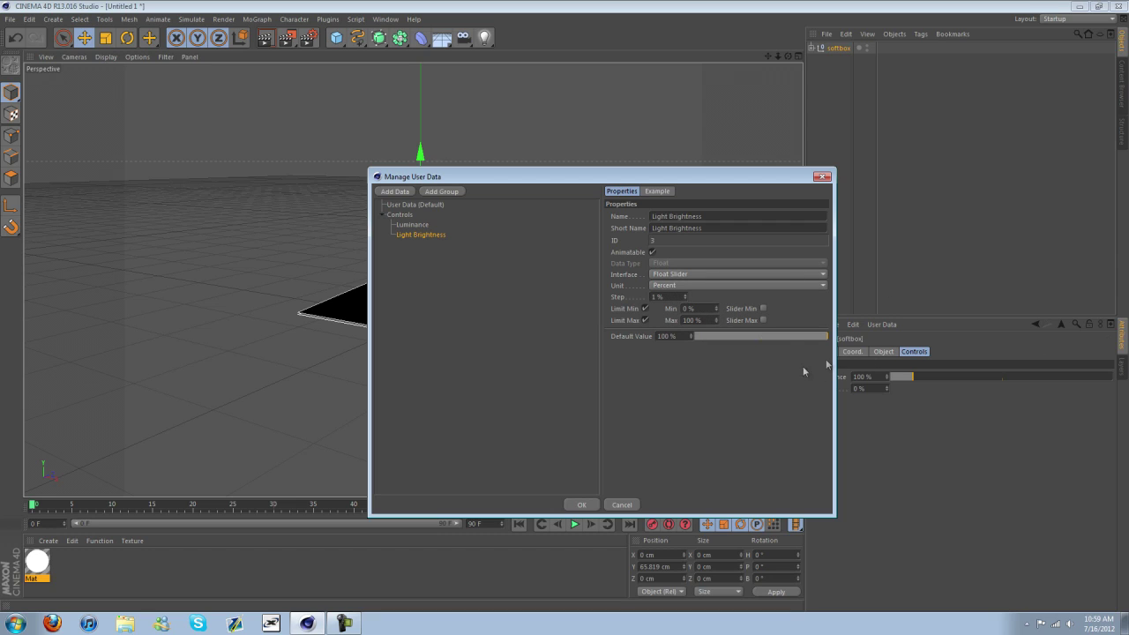
pyautogui.click(715, 319)
pyautogui.write('1000')
pyautogui.press('Return')
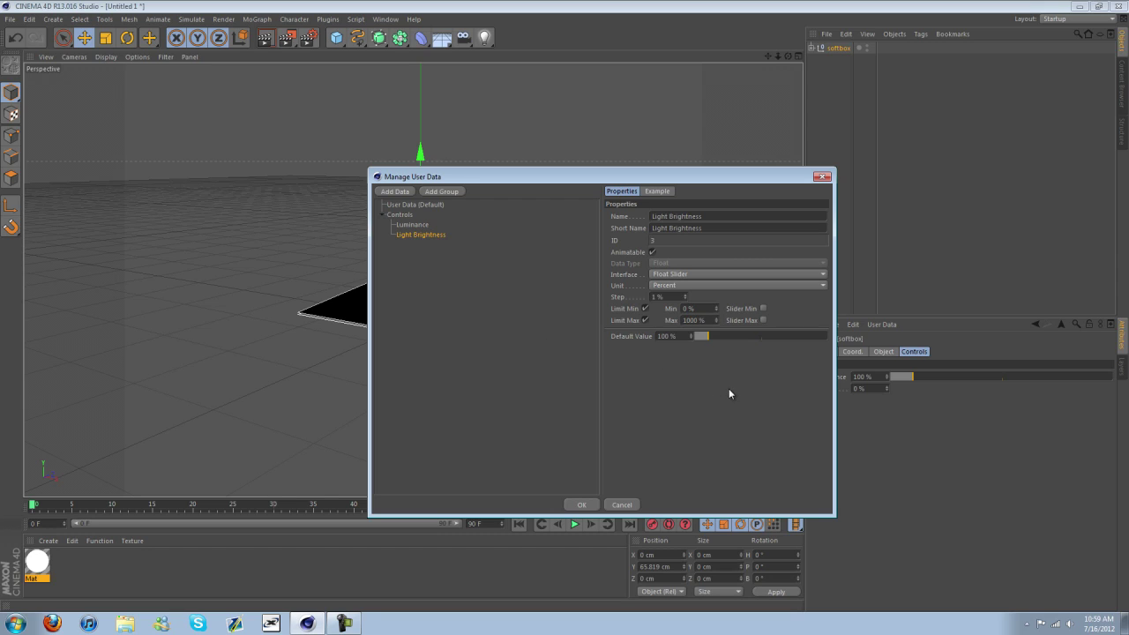
# Step: Add a data entry named "Light Color" with the Color data type and a white default value
pyautogui.click(397, 192)
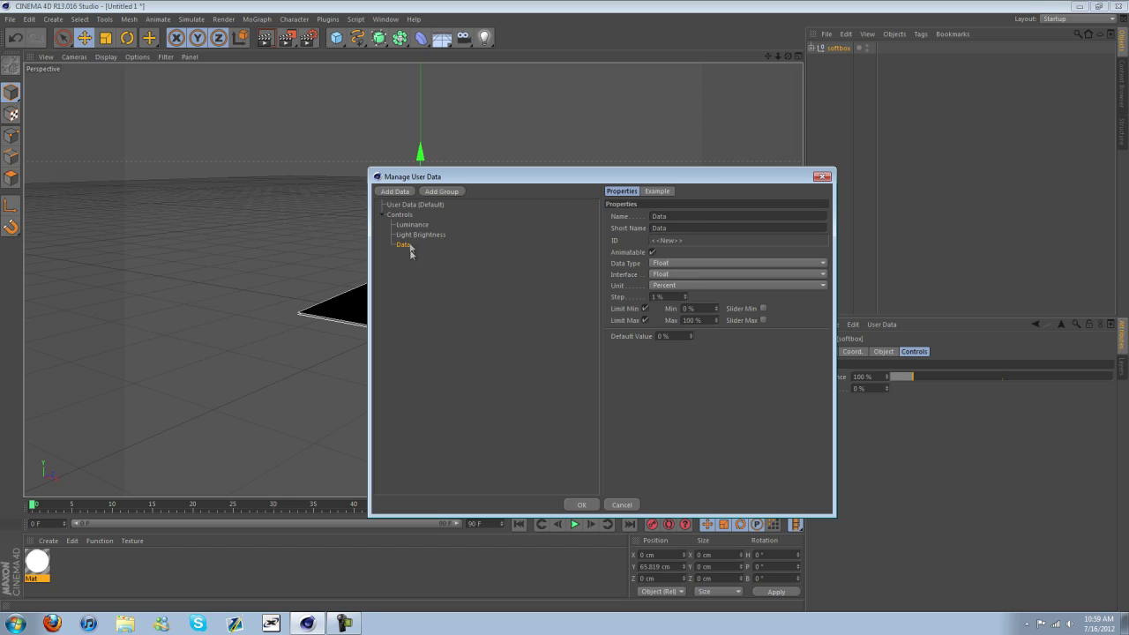
pyautogui.moveTo(679, 218); pyautogui.dragTo(546, 216)
pyautogui.write('Light Color')
pyautogui.click(677, 262)
pyautogui.click(680, 281)
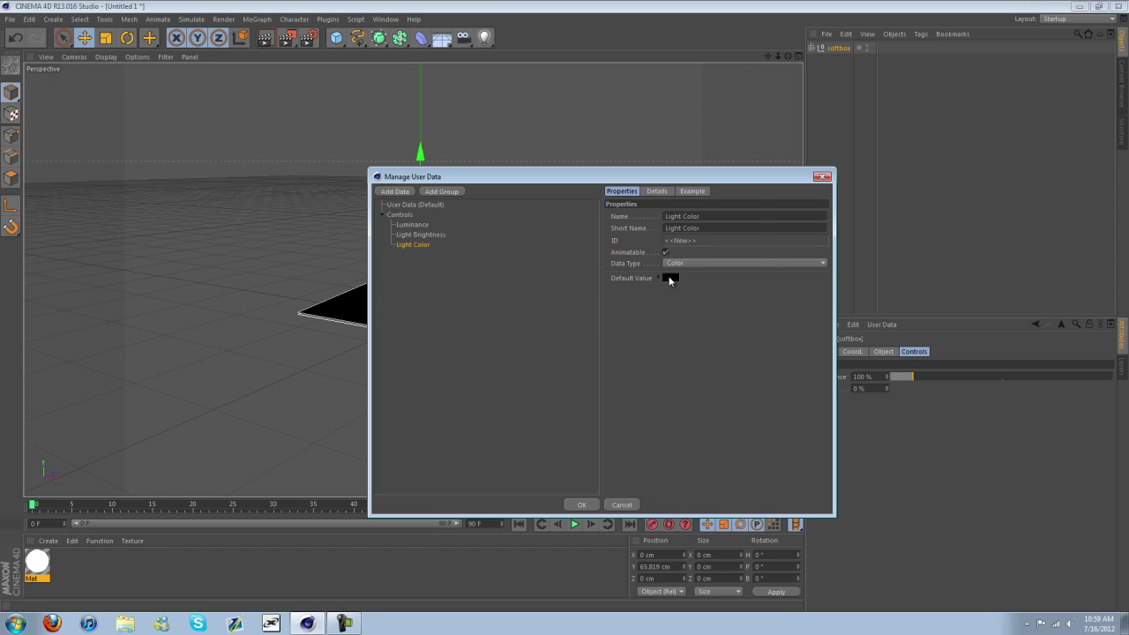
pyautogui.click(670, 279)
pyautogui.click(650, 334)
# Step: Add a fourth data entry to the Controls group and name it "Seen by Camera"
pyautogui.click(396, 192)
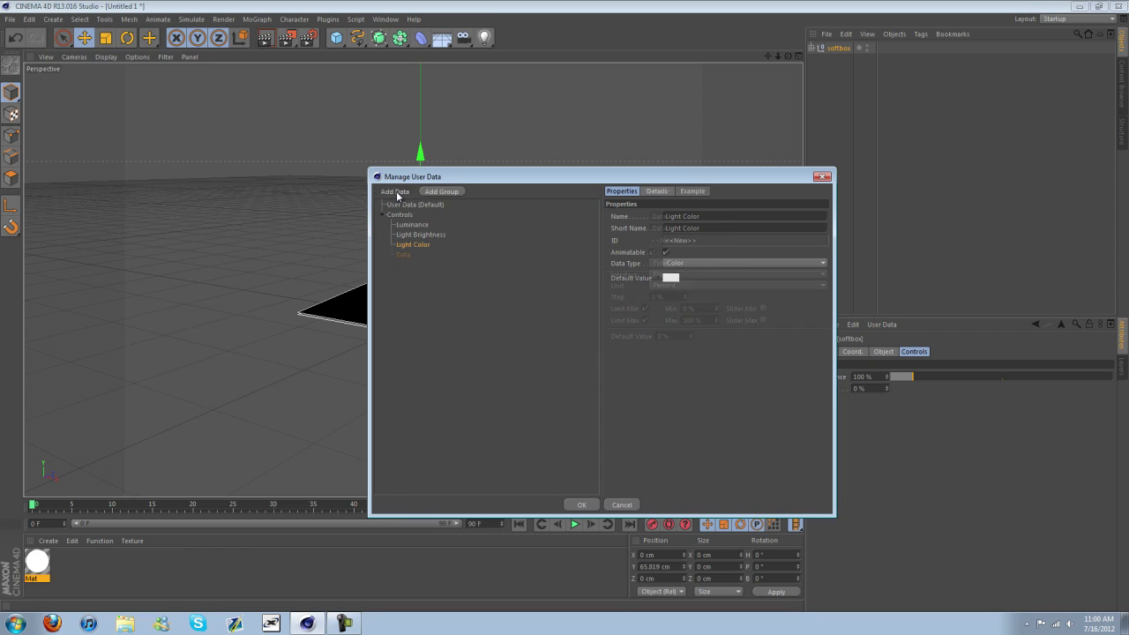
pyautogui.doubleClick(659, 216)
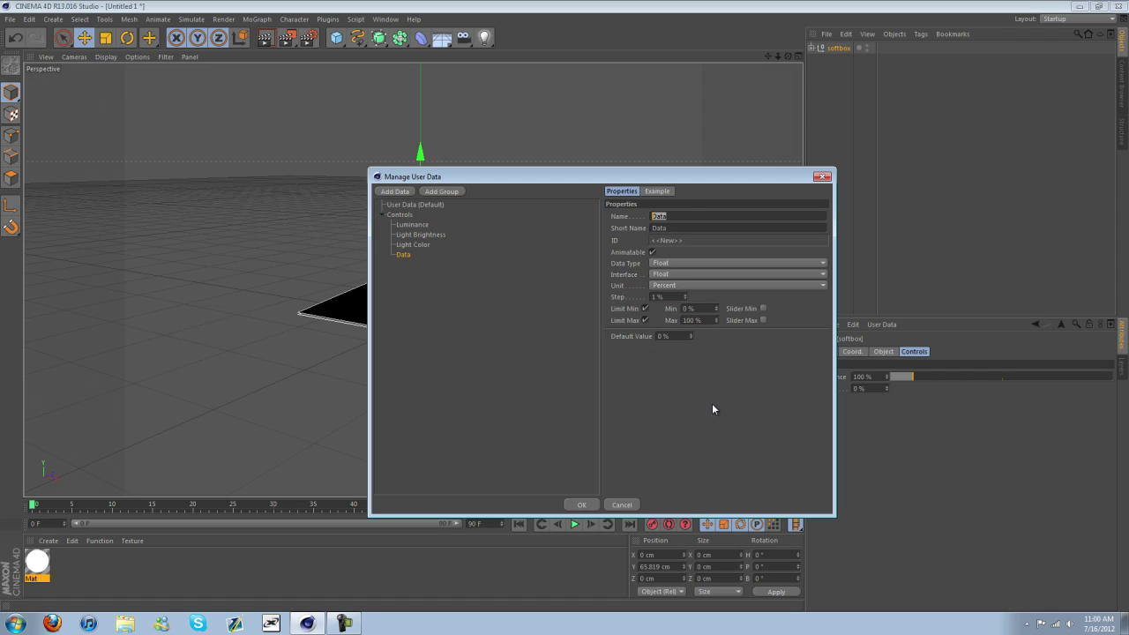
pyautogui.write('Seen by Camera')
# Step: Try other data types for Seen by Camera, from Gradient through Integer, Matrix, String and Vector to Separator
pyautogui.click(674, 263)
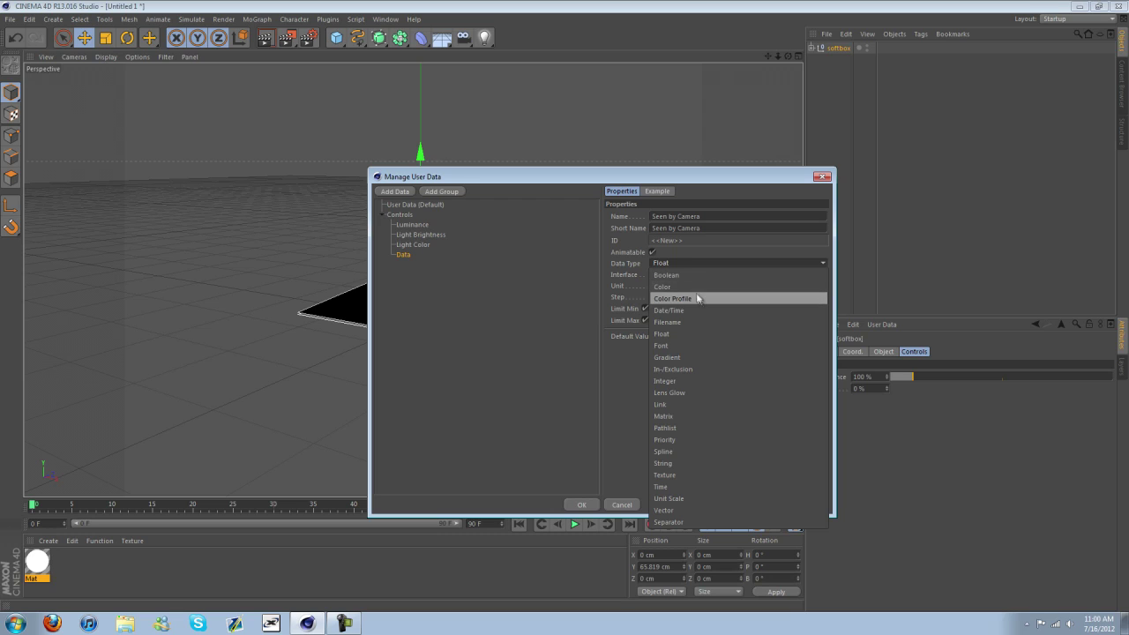
pyautogui.click(693, 357)
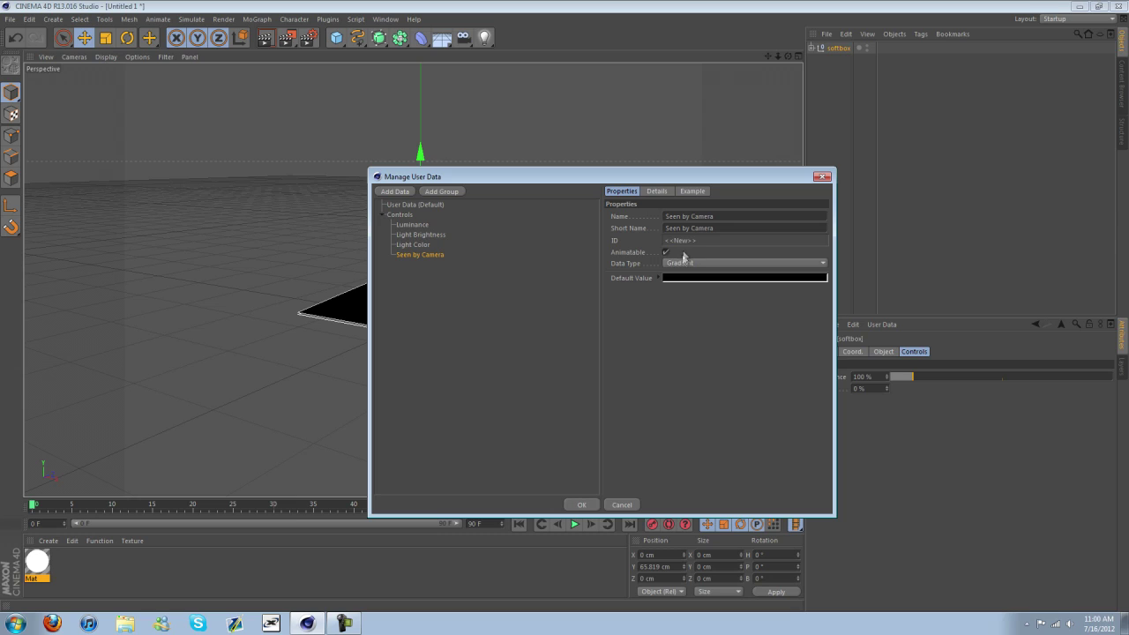
pyautogui.scroll(-1, 682, 265)
pyautogui.scroll(-1, 681, 265)
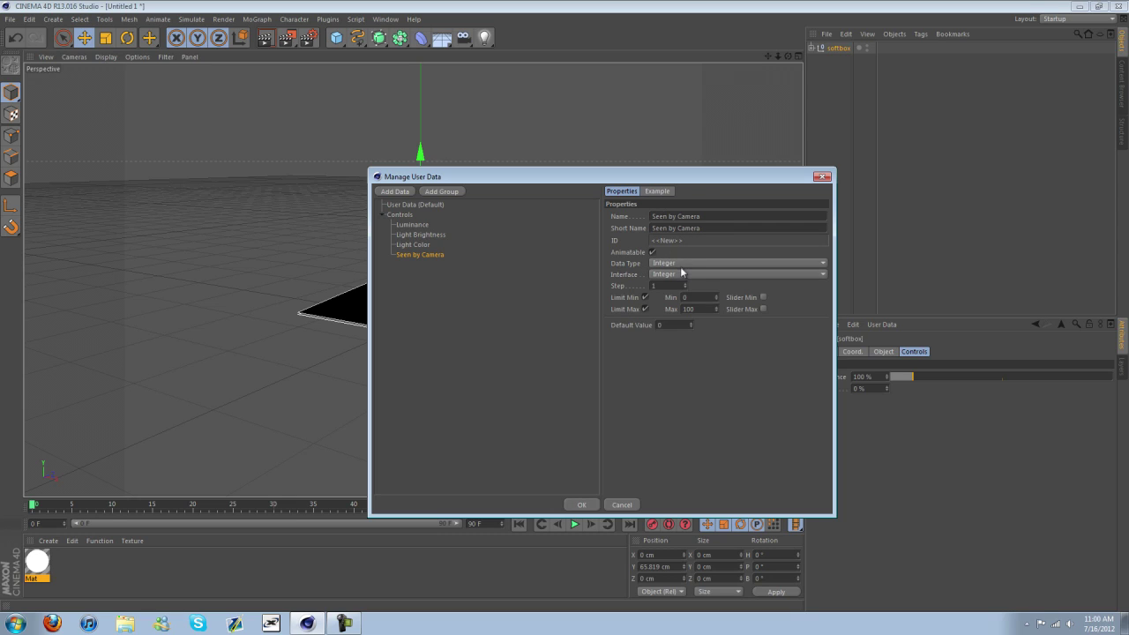
pyautogui.scroll(-1, 679, 268)
pyautogui.scroll(-4, 681, 263)
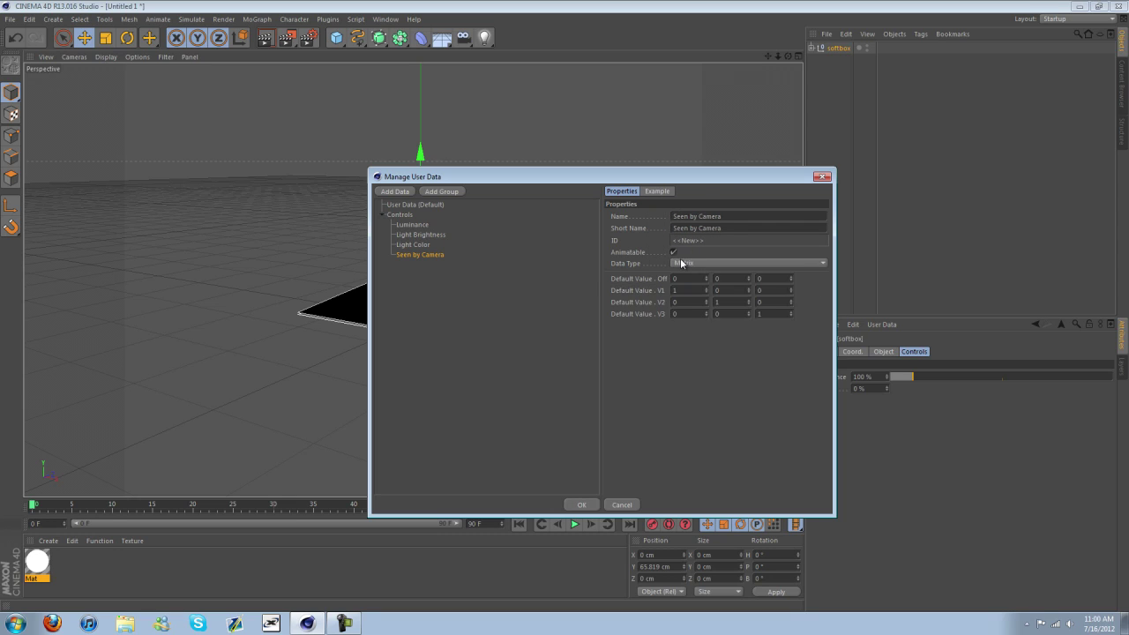
pyautogui.scroll(-4, 682, 263)
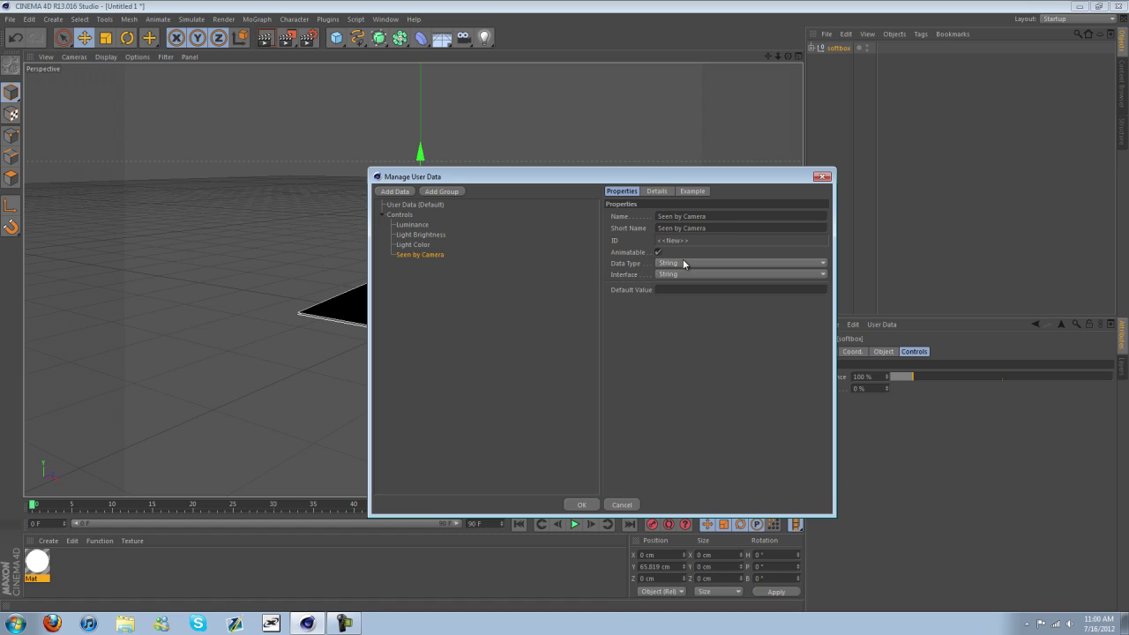
pyautogui.scroll(-2, 683, 263)
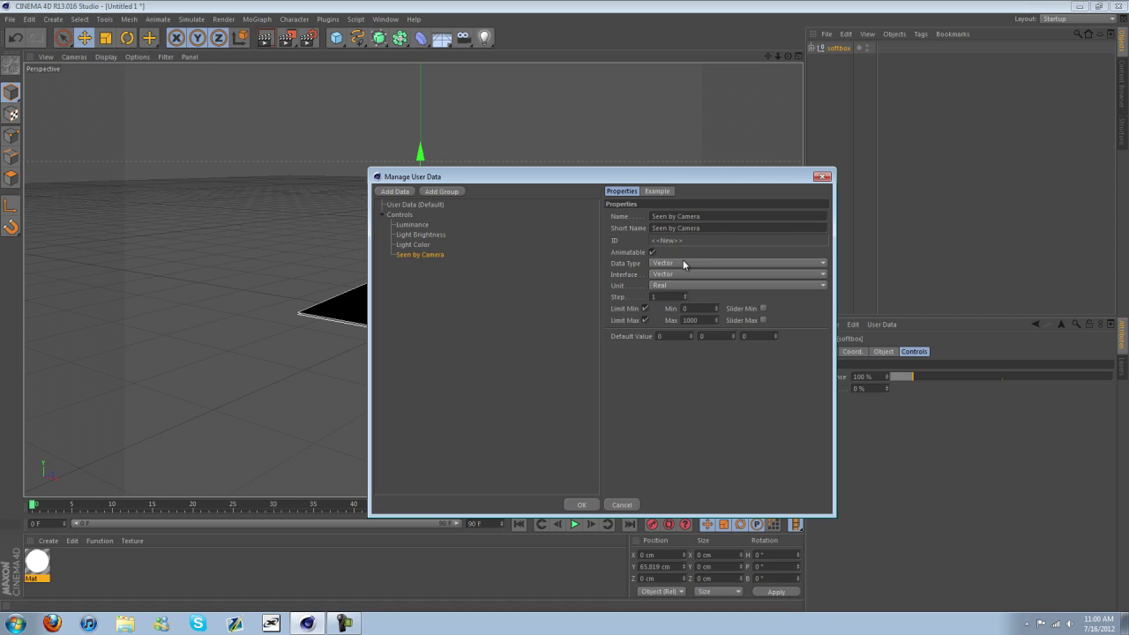
pyautogui.scroll(-1, 681, 262)
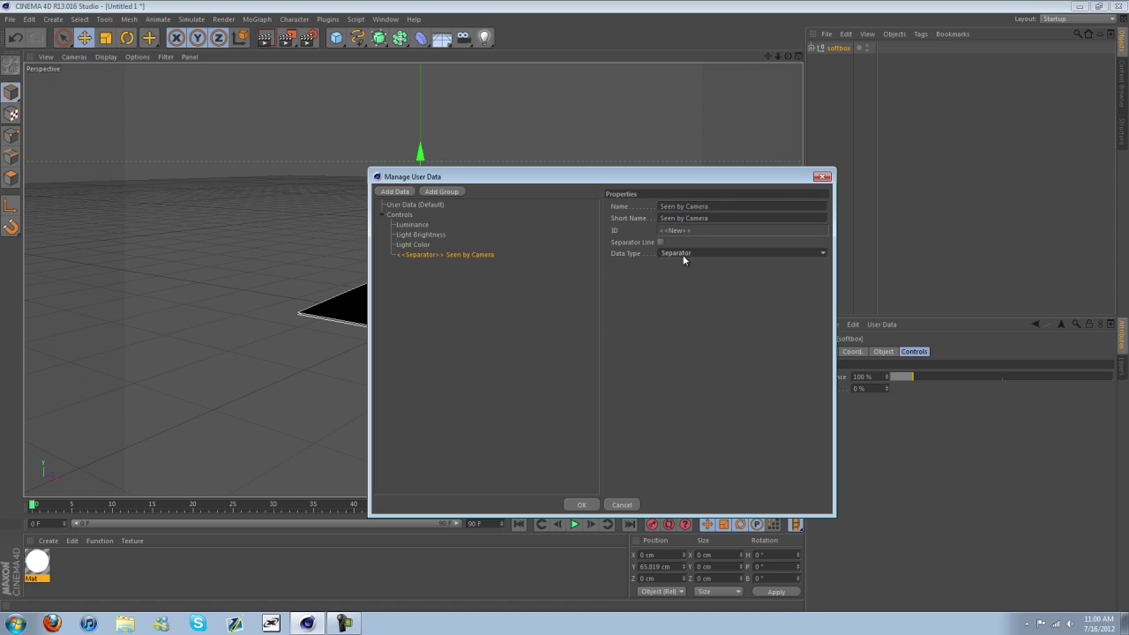
# Step: Make Seen by Camera a Boolean that is enabled by default, and apply the user data
pyautogui.click(683, 255)
pyautogui.click(685, 263)
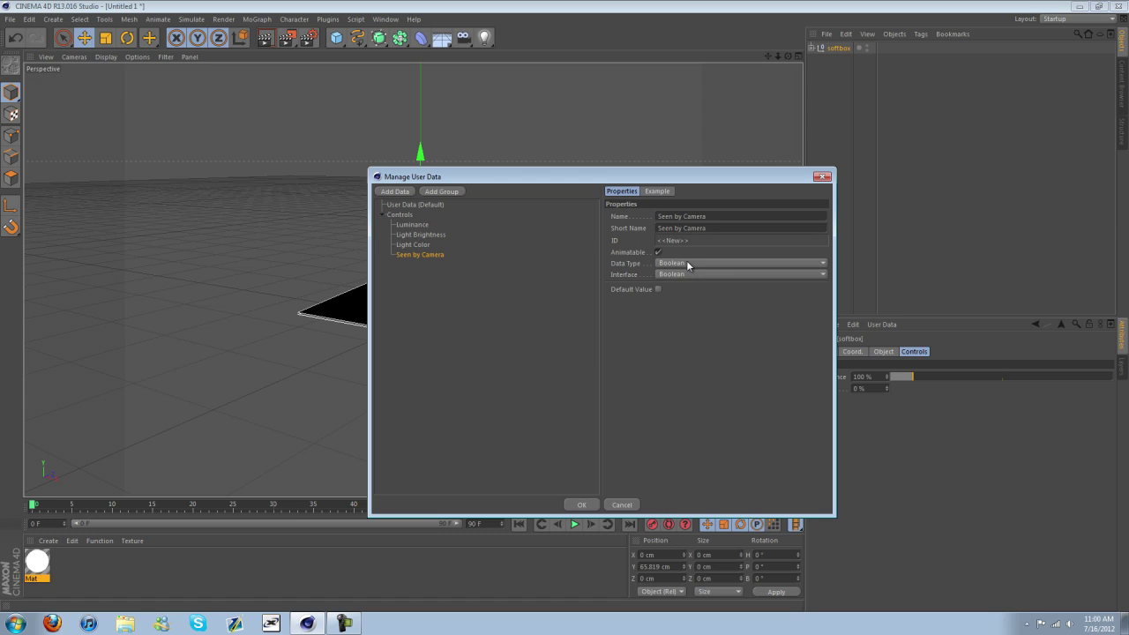
pyautogui.scroll(-1, 687, 264)
pyautogui.scroll(1, 688, 263)
pyautogui.click(672, 274)
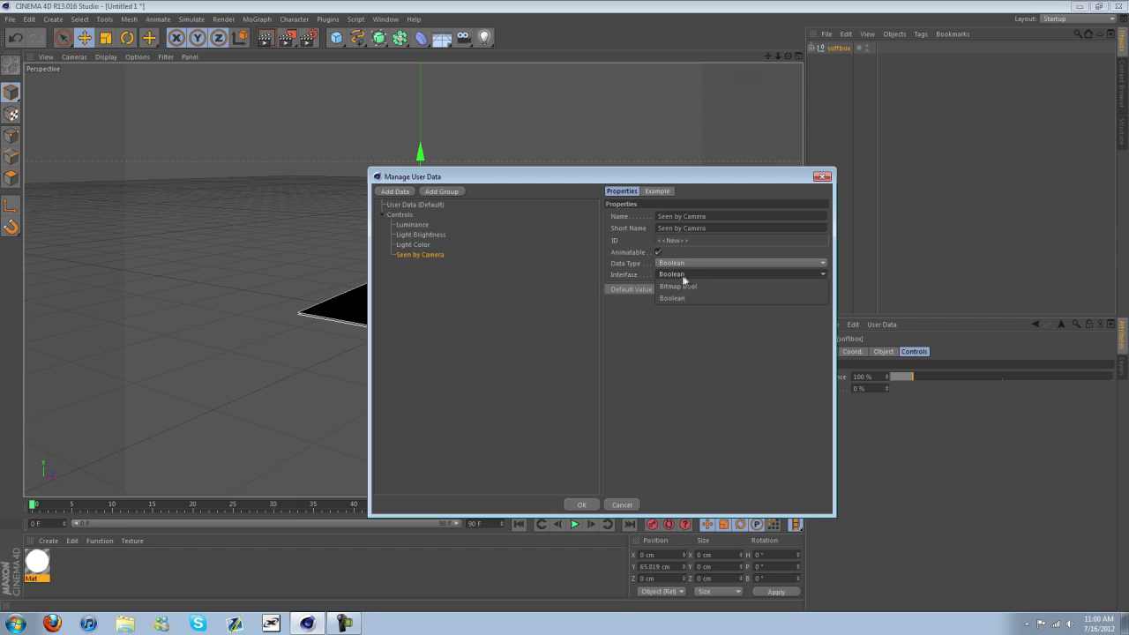
pyautogui.click(680, 263)
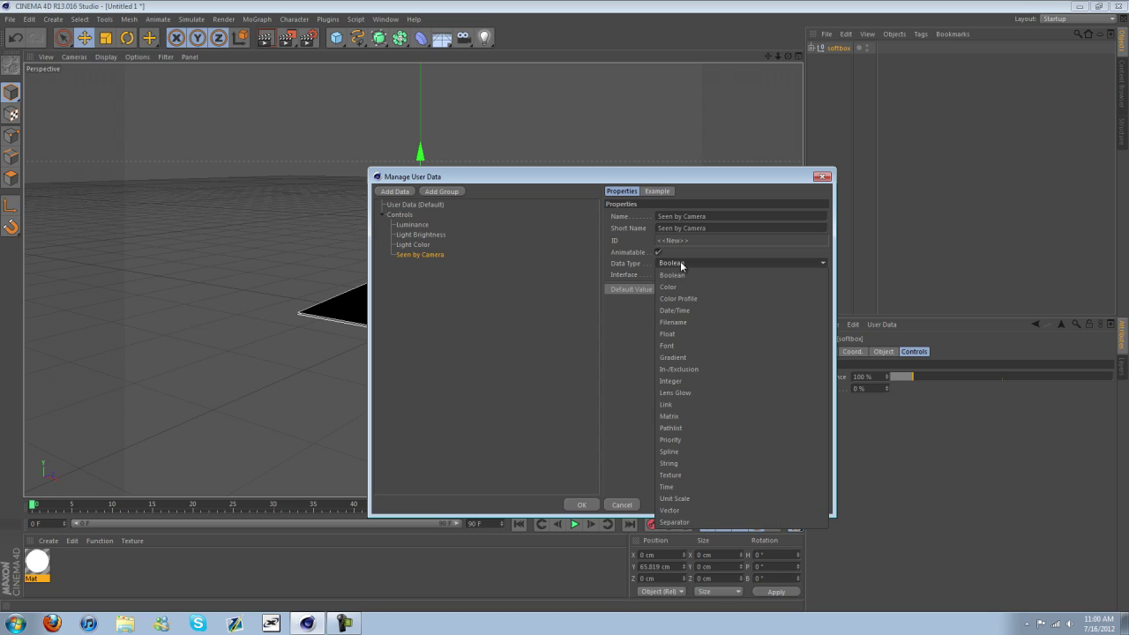
pyautogui.click(684, 275)
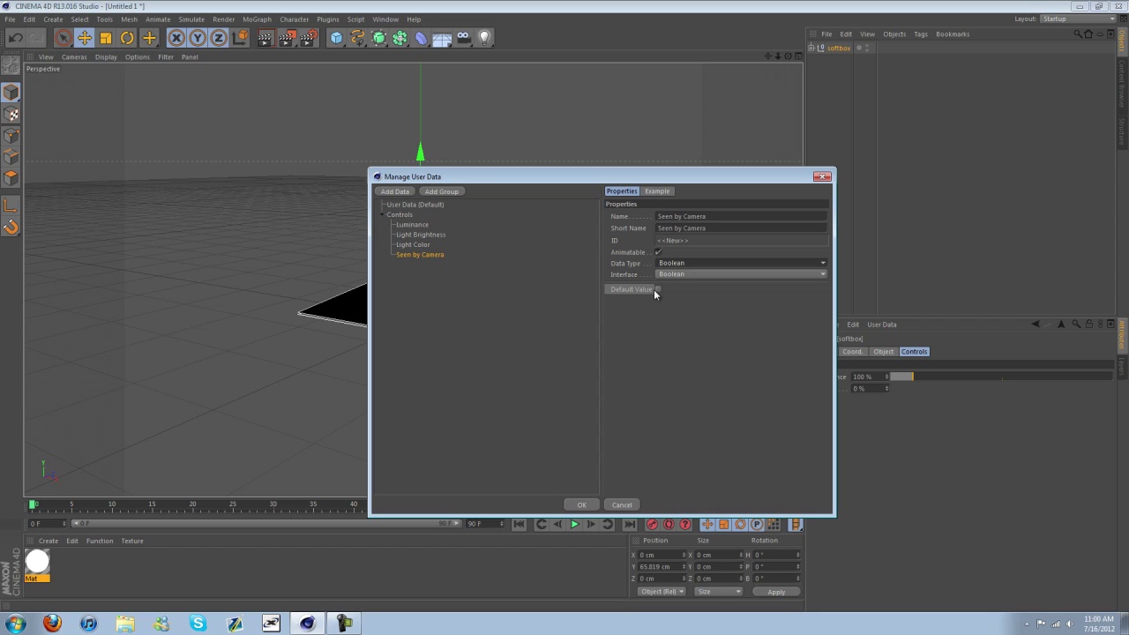
pyautogui.click(658, 289)
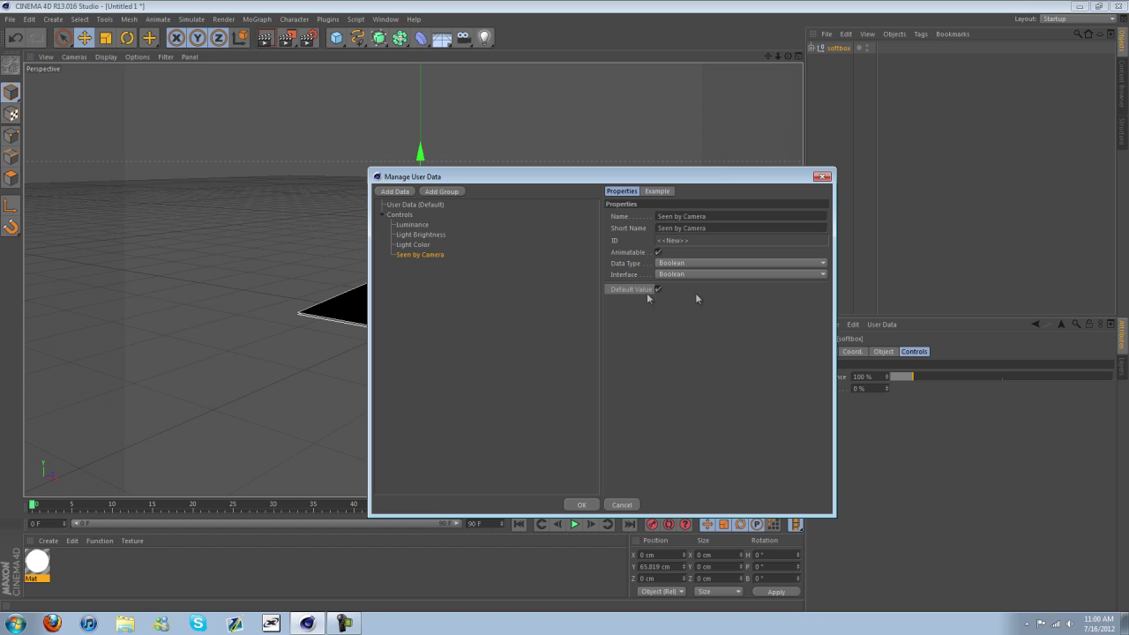
pyautogui.click(572, 506)
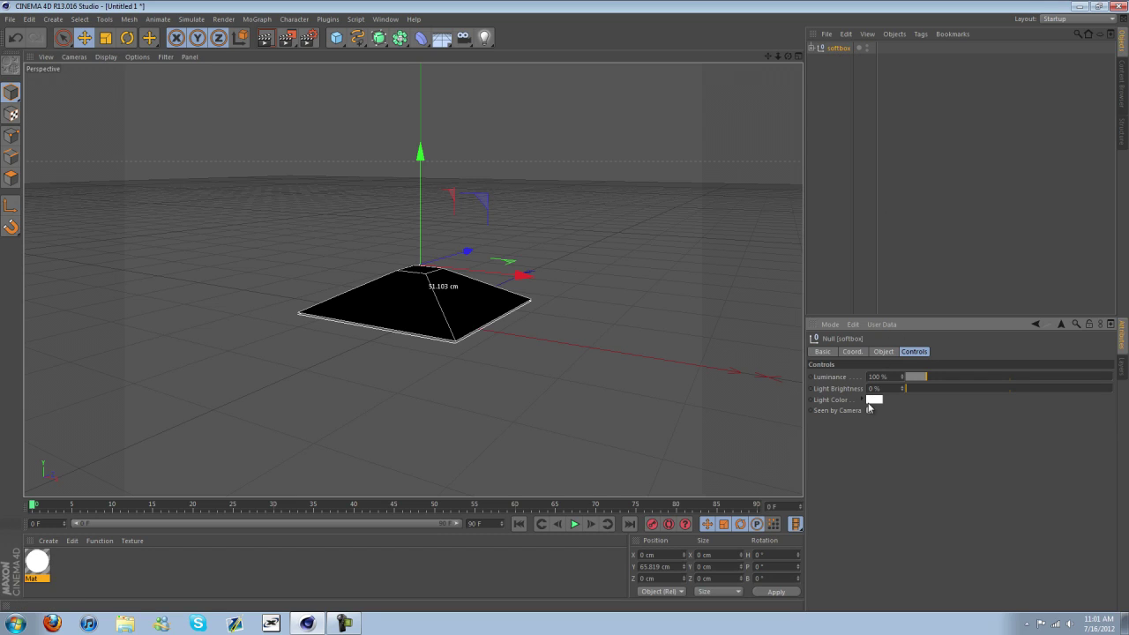
# Step: Add an XPresso tag to the softbox null and bring the null into the XGroup as a node
pyautogui.rightClick(837, 49)
pyautogui.moveTo(926, 55)
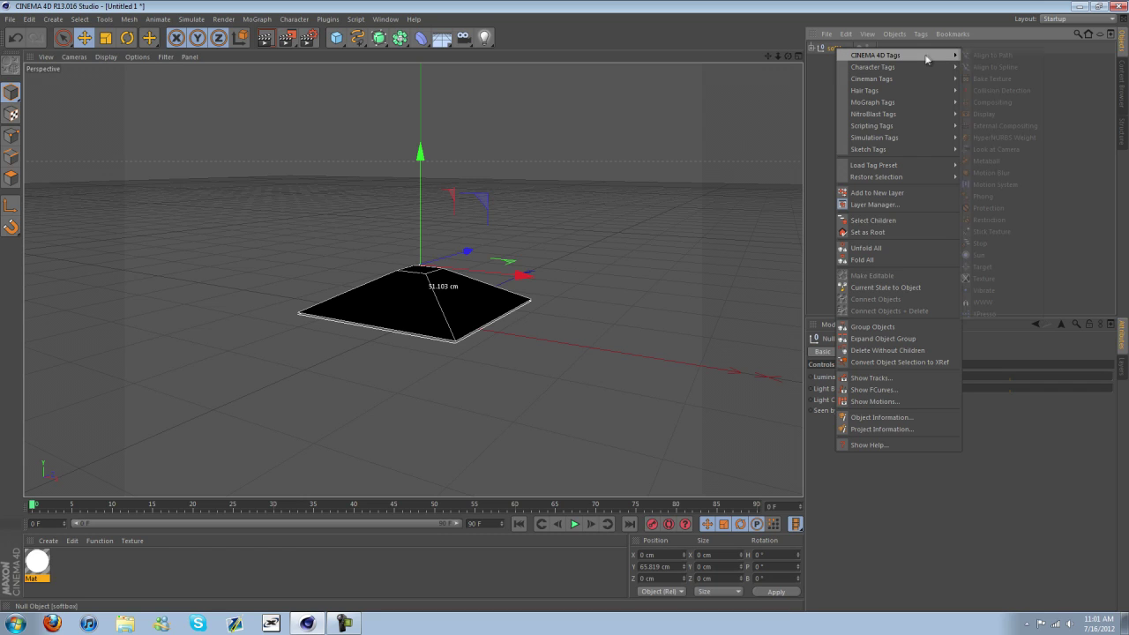
pyautogui.click(984, 313)
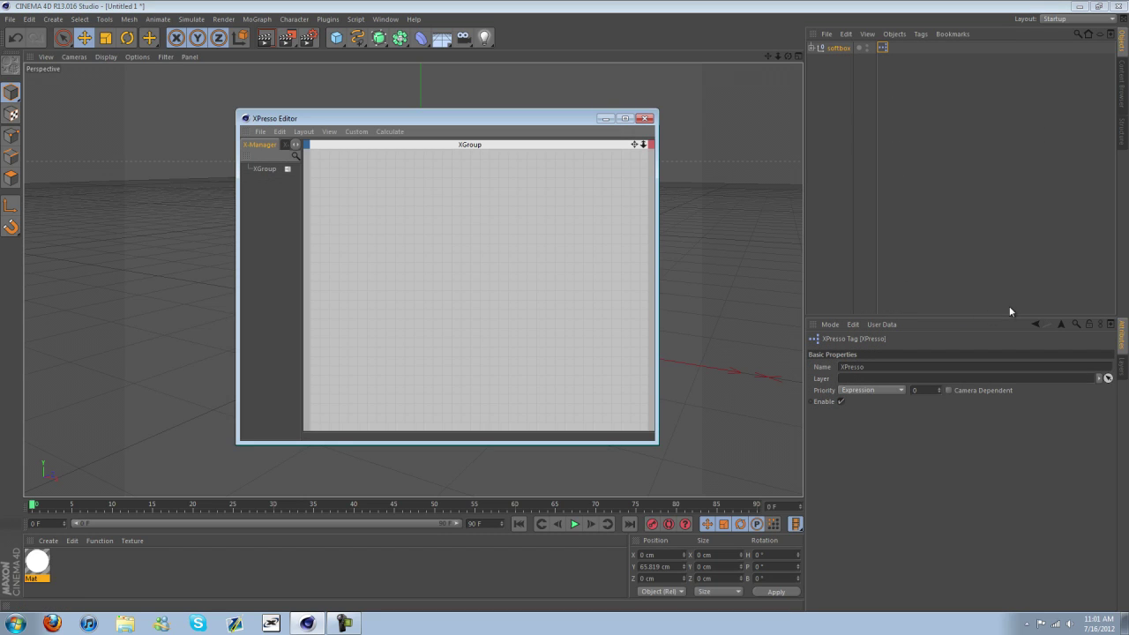
pyautogui.moveTo(836, 48); pyautogui.dragTo(357, 282)
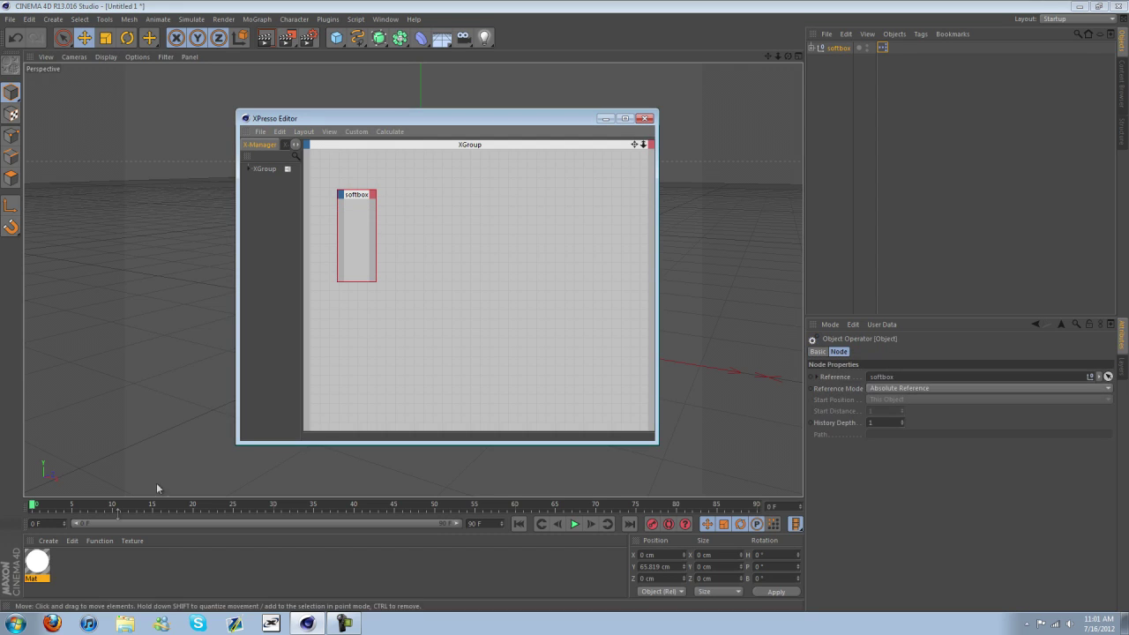
# Step: Add the Mat material and the Light as XPresso nodes, and heighten and reposition the Mat node above the Light node
pyautogui.moveTo(37, 562); pyautogui.dragTo(490, 193)
pyautogui.click(810, 48)
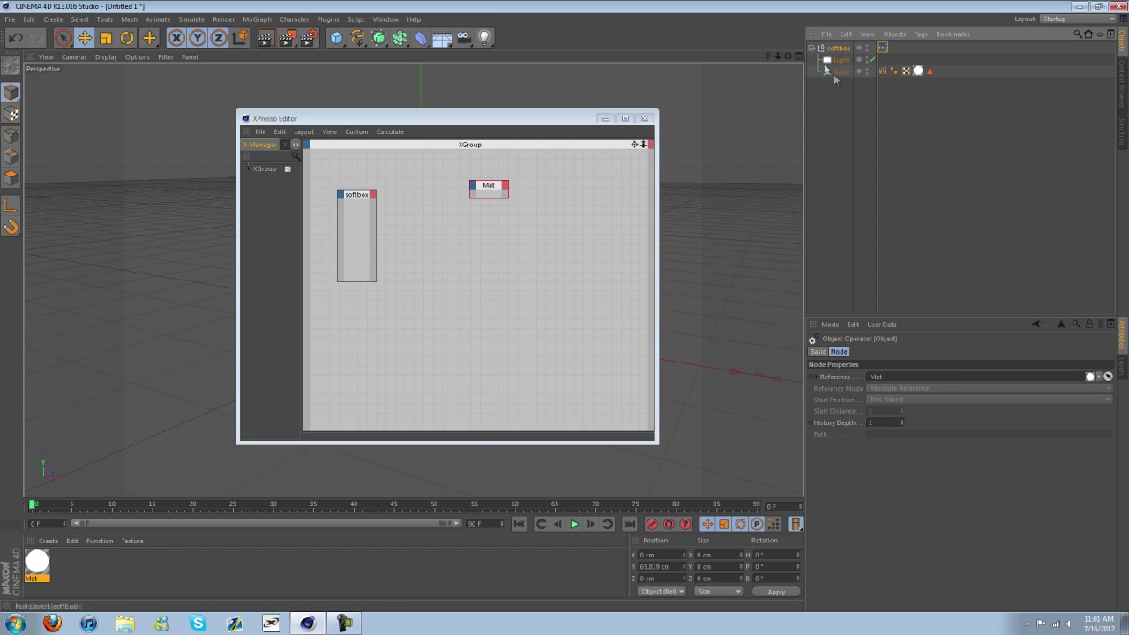
pyautogui.click(841, 69)
pyautogui.moveTo(842, 62); pyautogui.dragTo(522, 351)
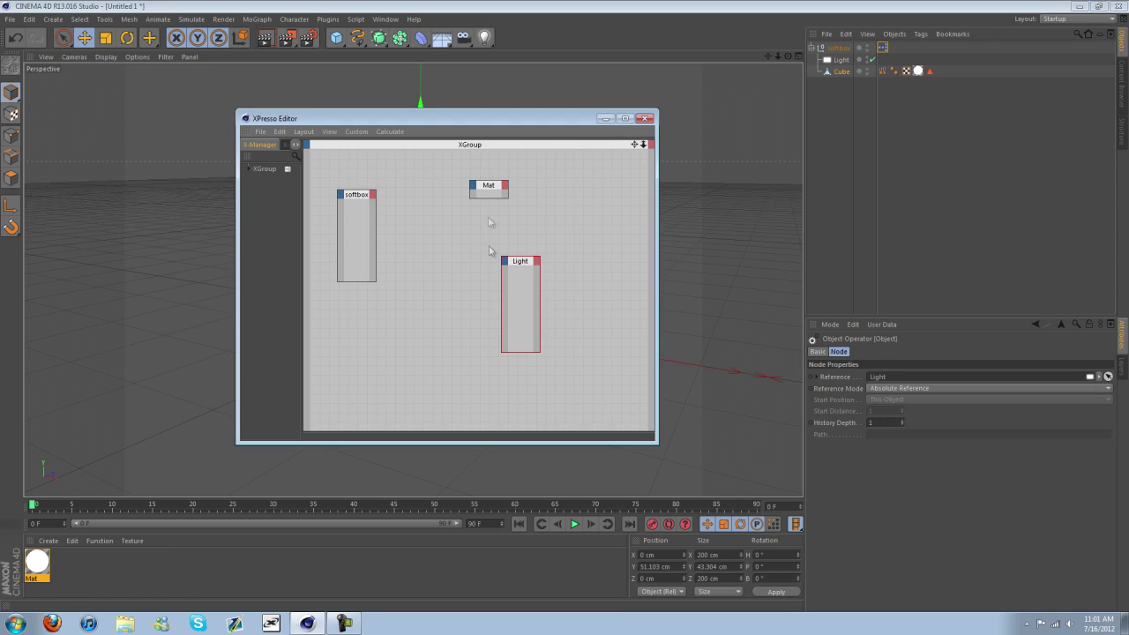
pyautogui.moveTo(490, 199); pyautogui.dragTo(489, 254)
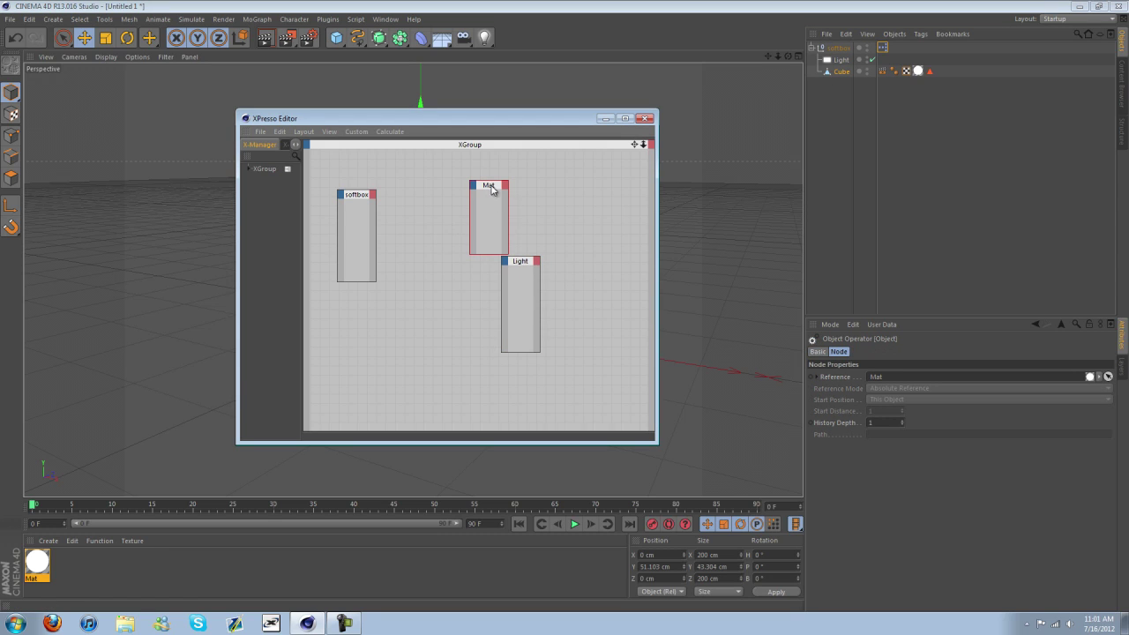
pyautogui.moveTo(494, 187); pyautogui.dragTo(532, 161)
# Step: Give the softbox node output ports for the Light Brightness and Light Color controls
pyautogui.click(373, 196)
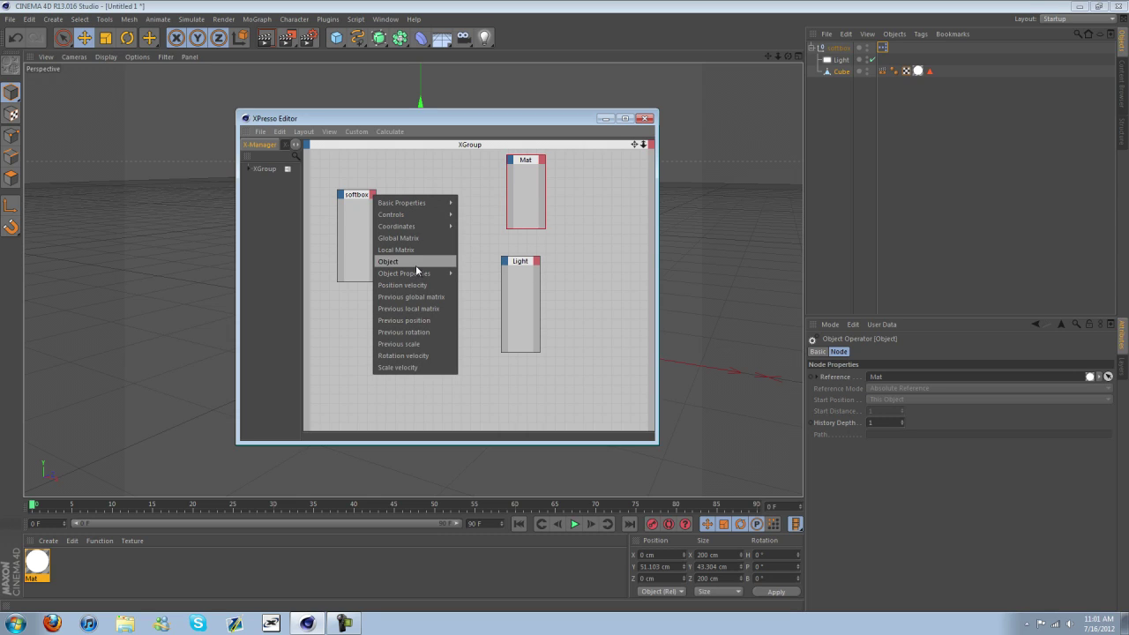
pyautogui.moveTo(422, 217)
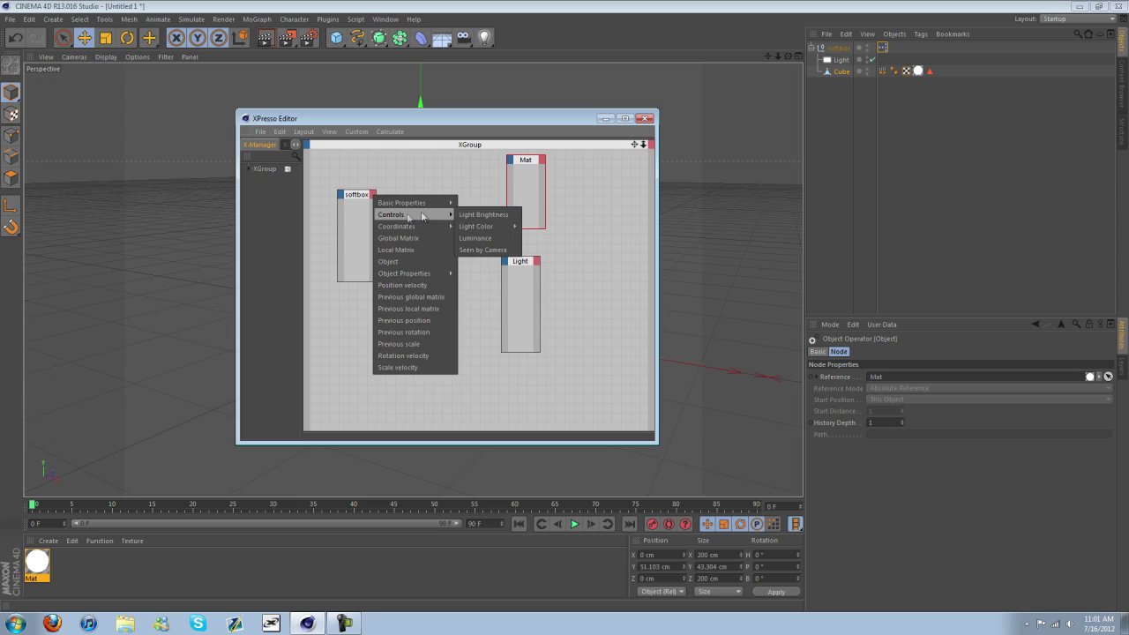
pyautogui.click(474, 215)
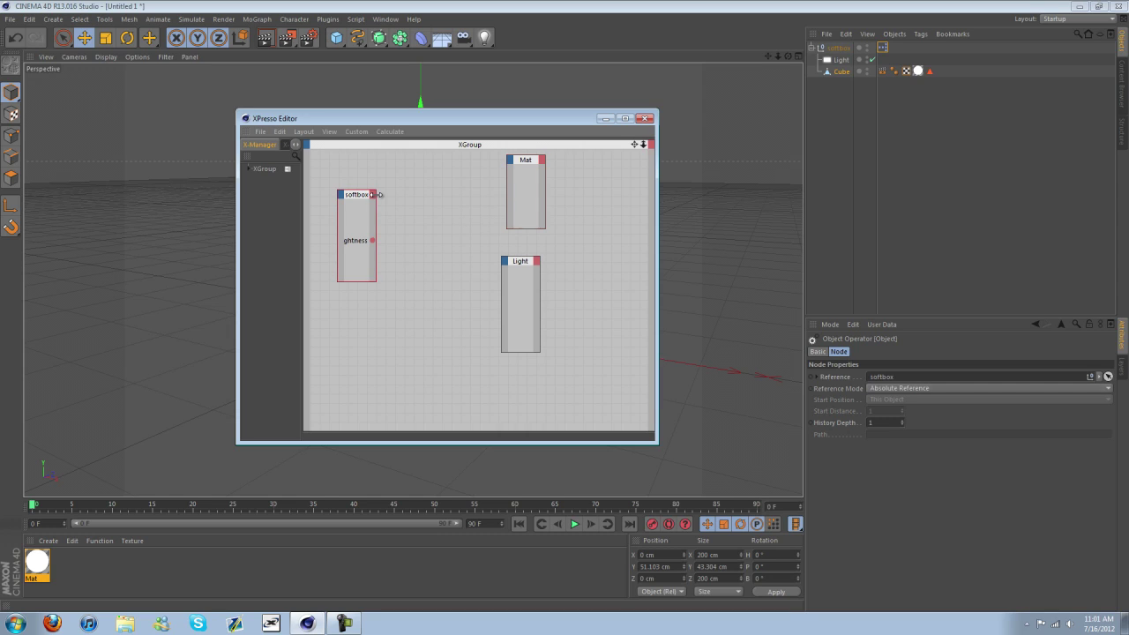
pyautogui.click(375, 195)
pyautogui.moveTo(396, 214)
pyautogui.click(463, 217)
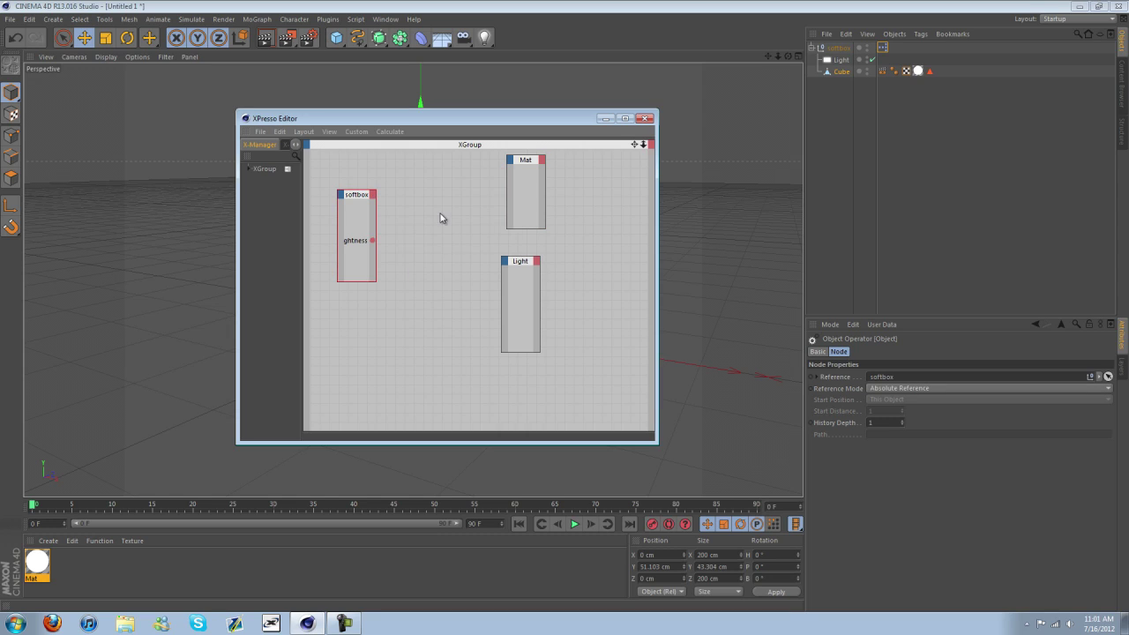
pyautogui.click(373, 195)
pyautogui.click(540, 224)
# Step: Add Luminance and Seen by Camera output ports to the softbox node and widen it to fit the port names
pyautogui.click(374, 195)
pyautogui.moveTo(414, 216)
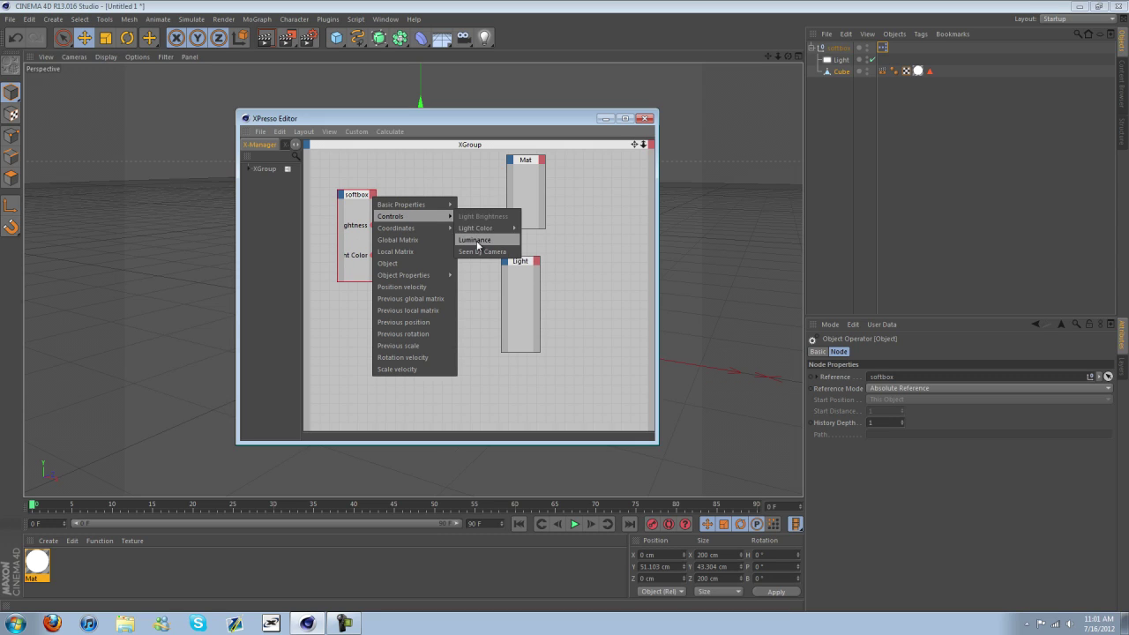
pyautogui.click(477, 240)
pyautogui.click(373, 194)
pyautogui.moveTo(403, 215)
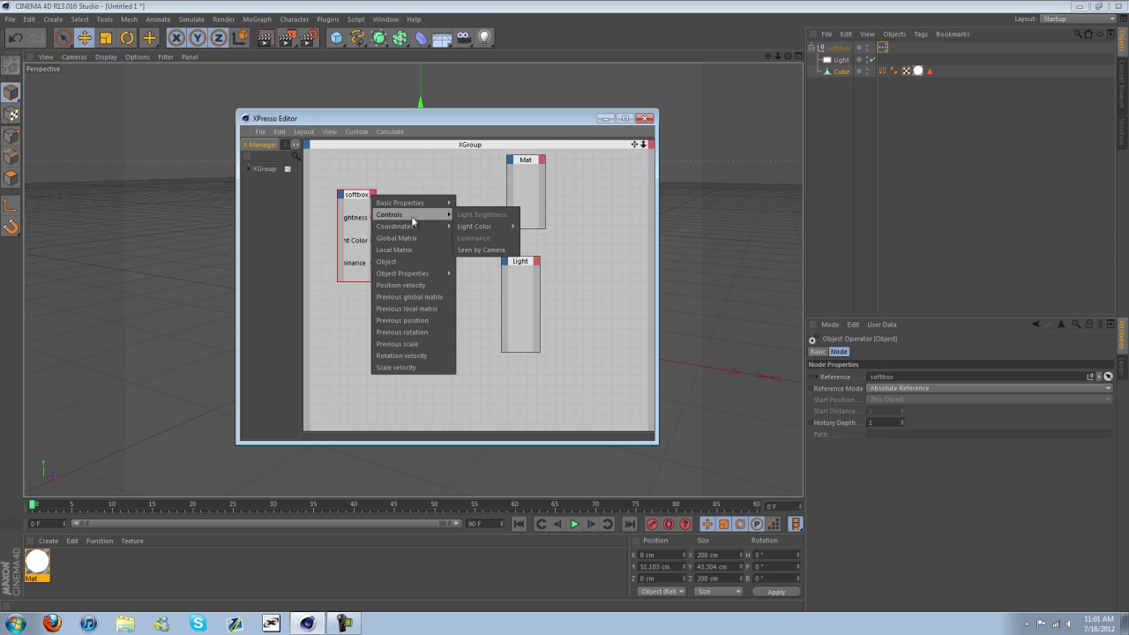
pyautogui.click(472, 249)
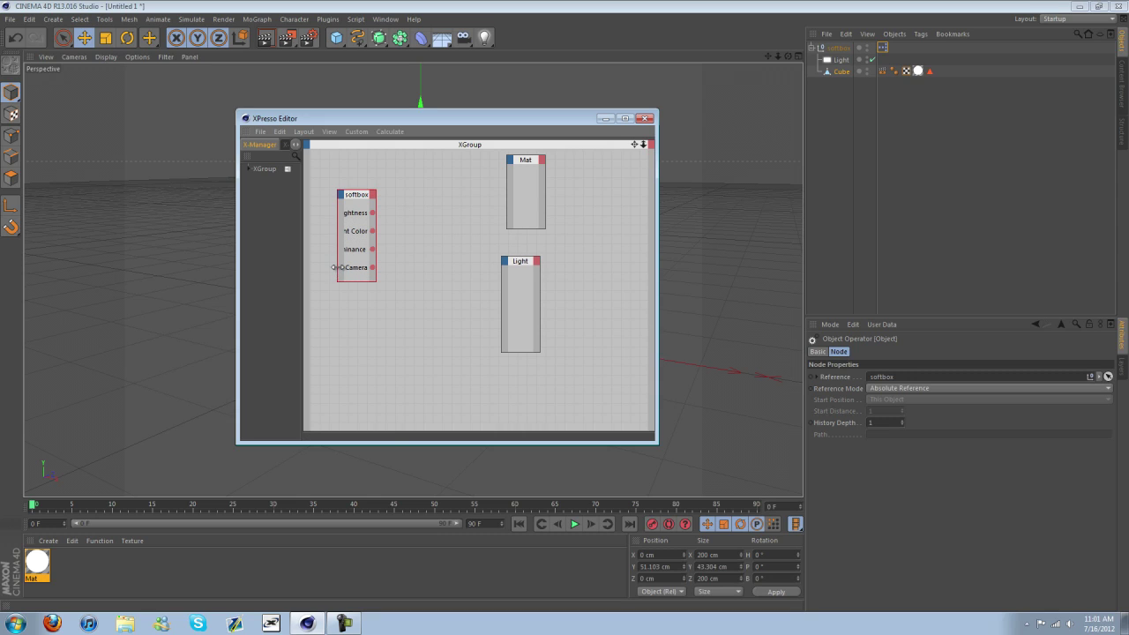
pyautogui.moveTo(338, 267); pyautogui.dragTo(308, 269)
# Step: Add the Cube's Compositing tag as an XPresso node below the softbox node
pyautogui.click(884, 73)
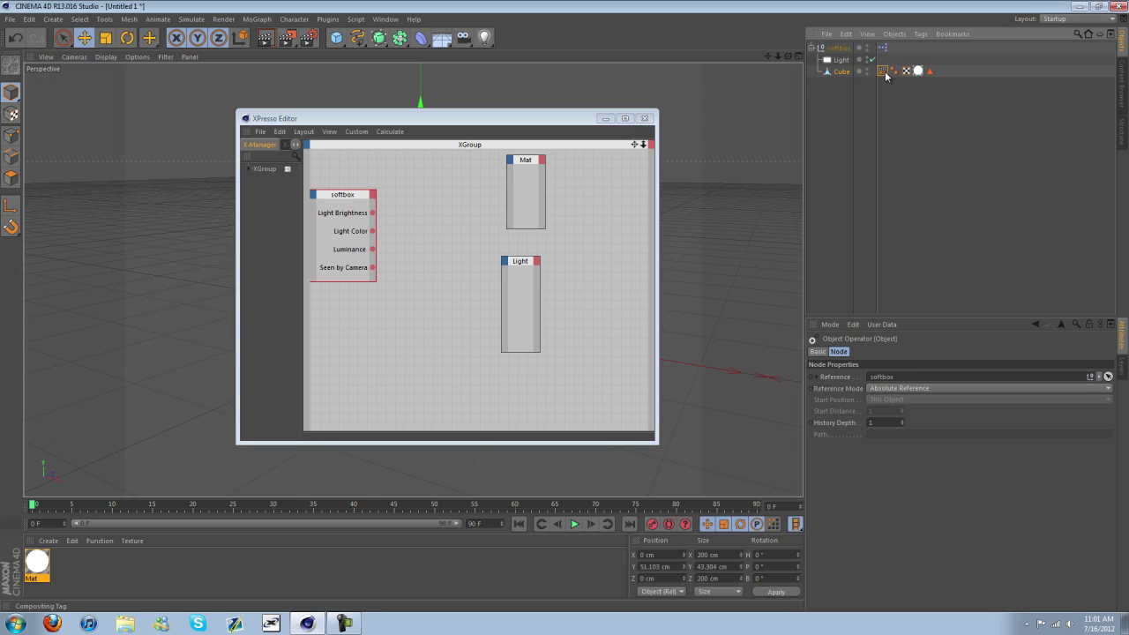
pyautogui.moveTo(513, 278); pyautogui.dragTo(367, 375)
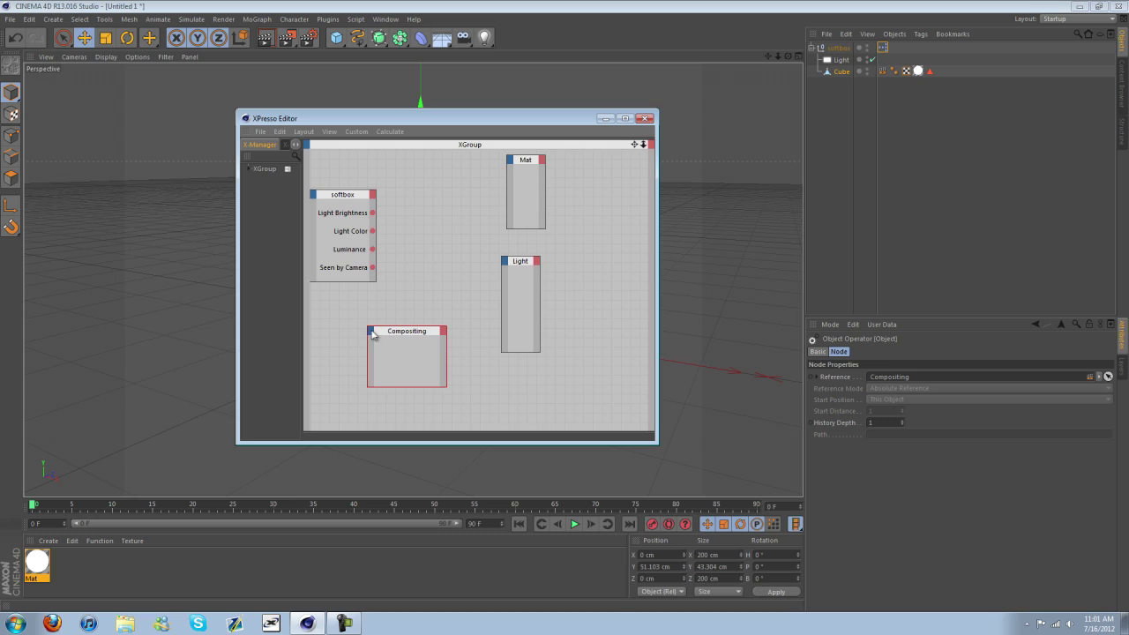
pyautogui.click(371, 332)
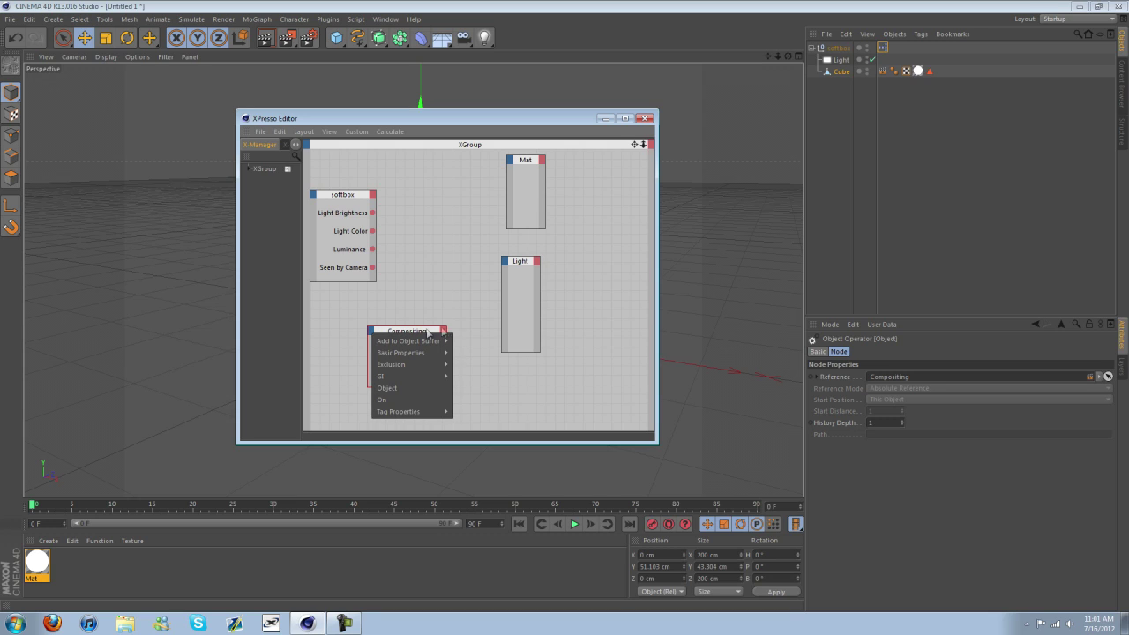
pyautogui.click(447, 328)
pyautogui.click(449, 330)
pyautogui.click(442, 331)
pyautogui.click(378, 331)
# Step: Give the Compositing node a Seen by Camera input and connect the softbox's Seen by Camera output to it
pyautogui.click(371, 332)
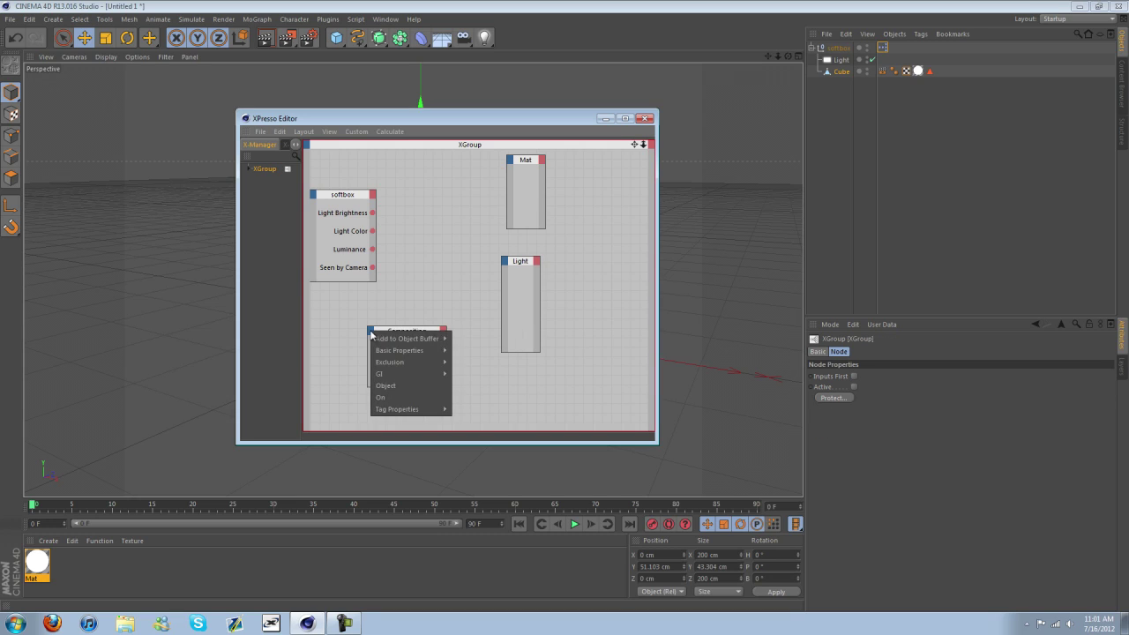
pyautogui.moveTo(405, 342)
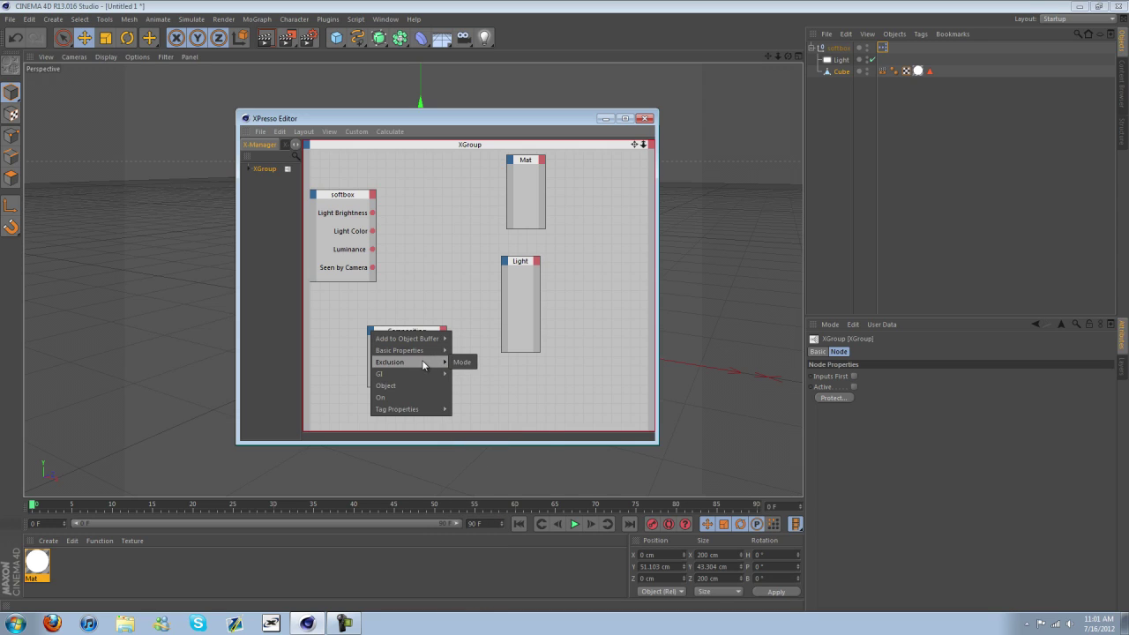
pyautogui.moveTo(423, 374)
pyautogui.moveTo(419, 411)
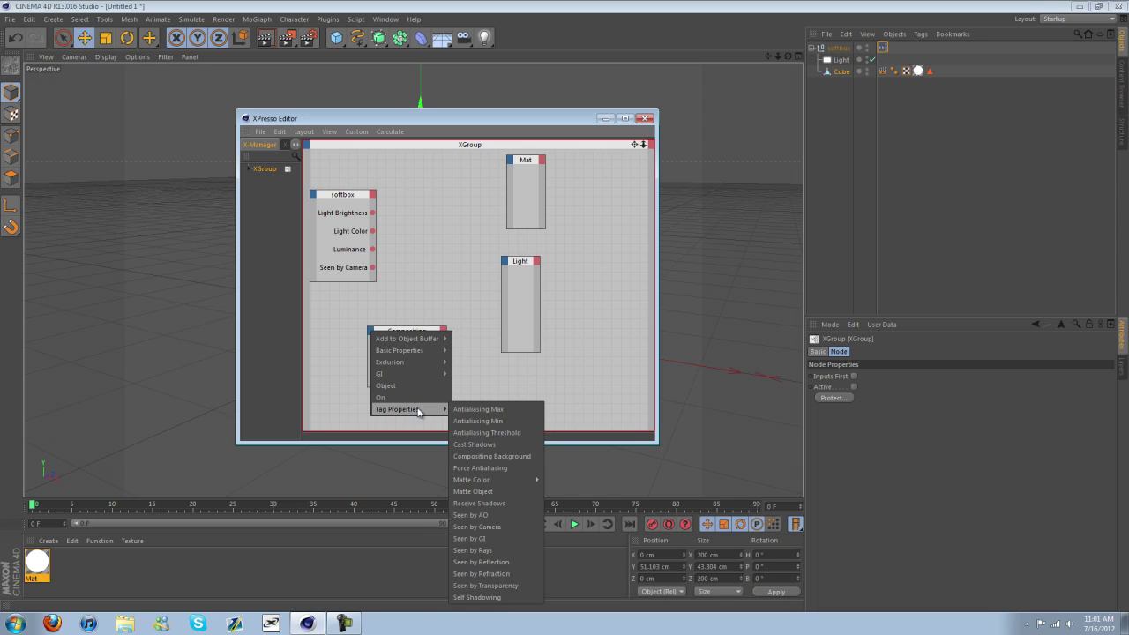
pyautogui.click(500, 526)
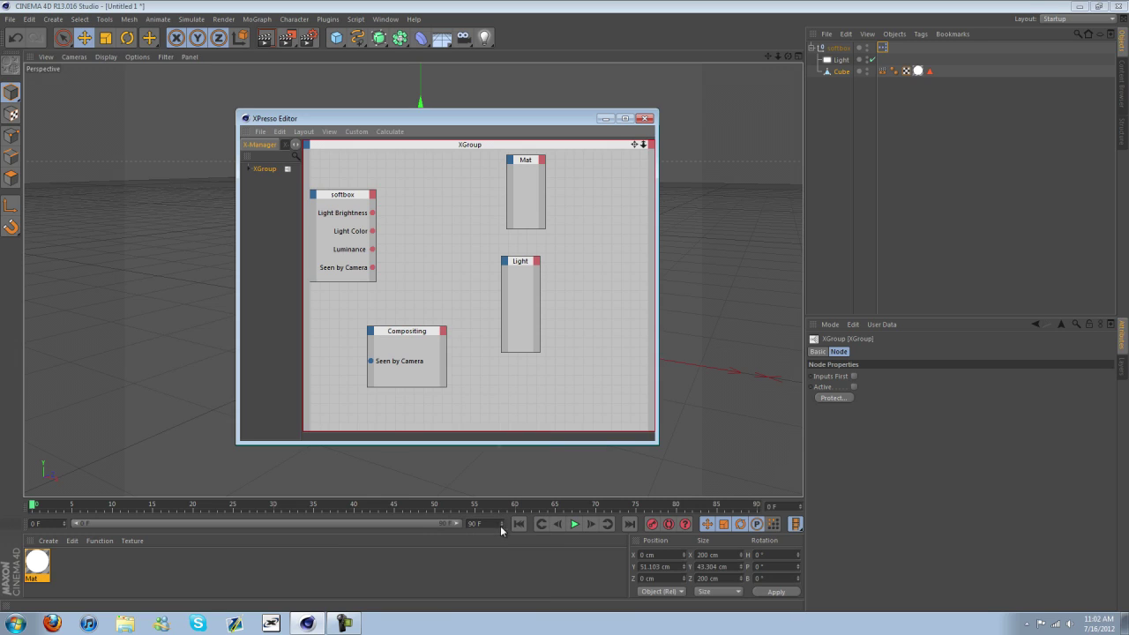
pyautogui.click(375, 273)
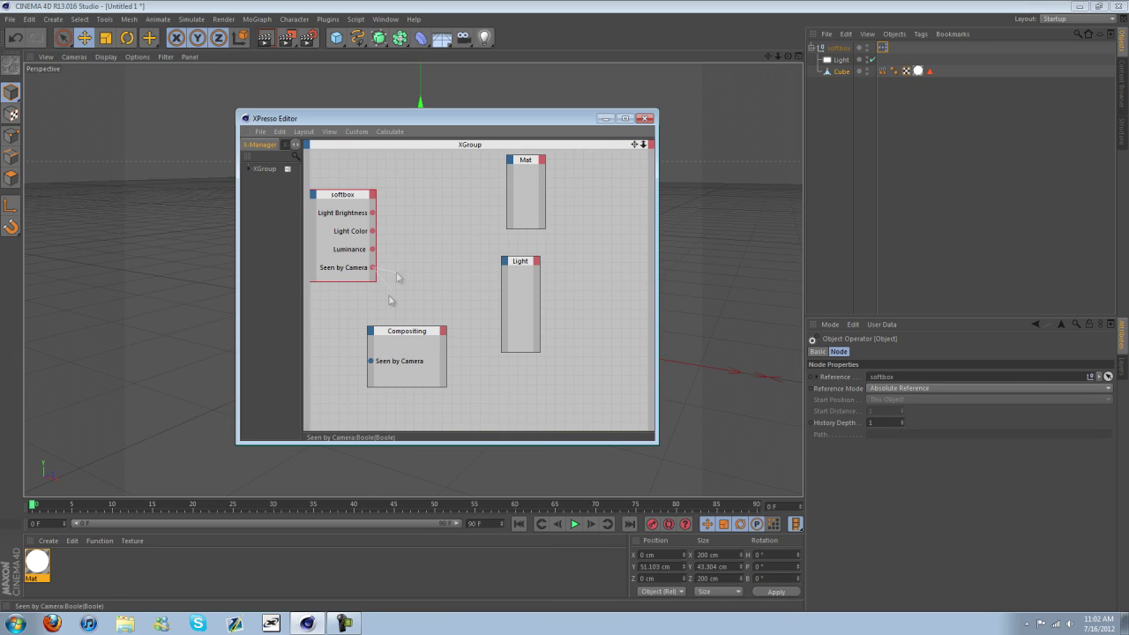
pyautogui.moveTo(397, 277); pyautogui.dragTo(414, 335)
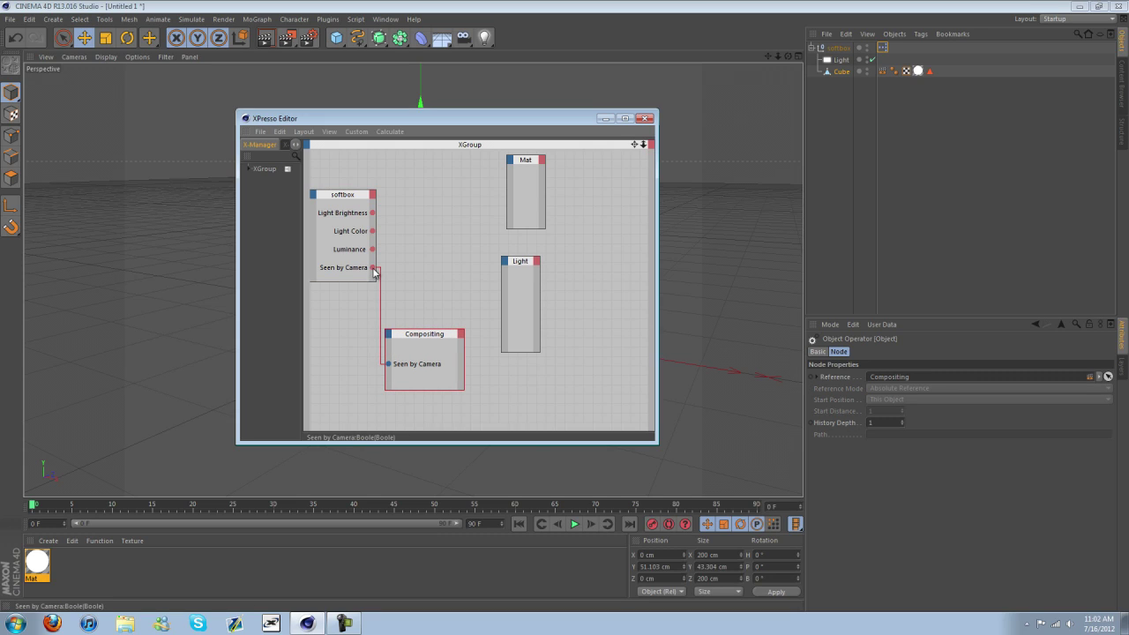
# Step: Add Color and Intensity inputs to the Light node and connect the softbox's Light Color and Light Brightness outputs to them respectively
pyautogui.click(505, 262)
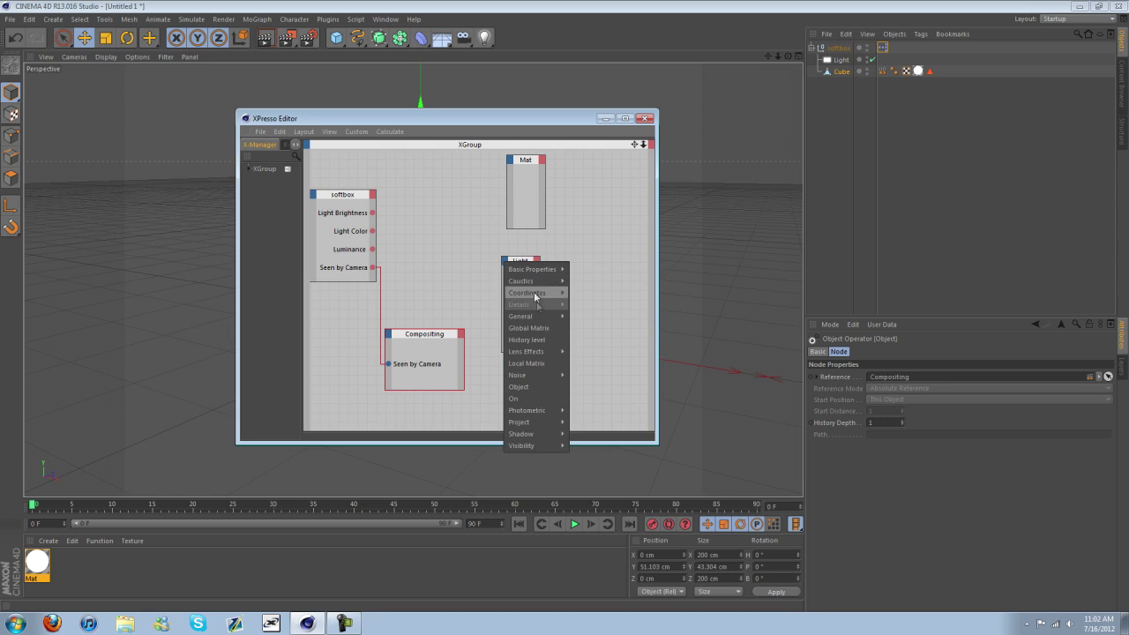
pyautogui.moveTo(541, 316)
pyautogui.moveTo(609, 328)
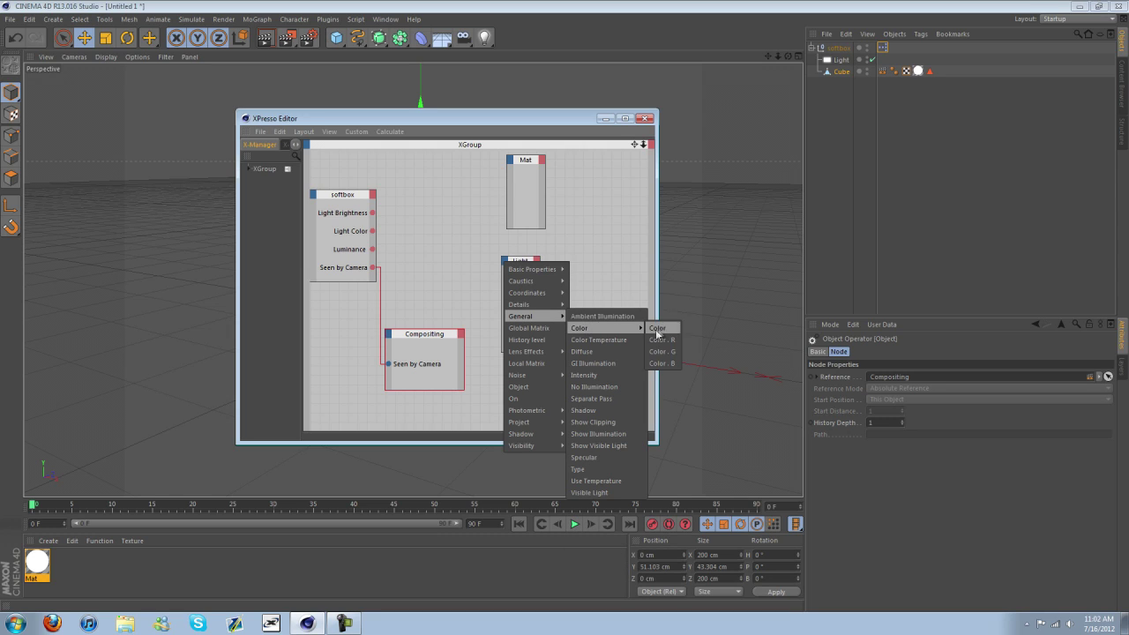
pyautogui.click(660, 332)
pyautogui.click(508, 262)
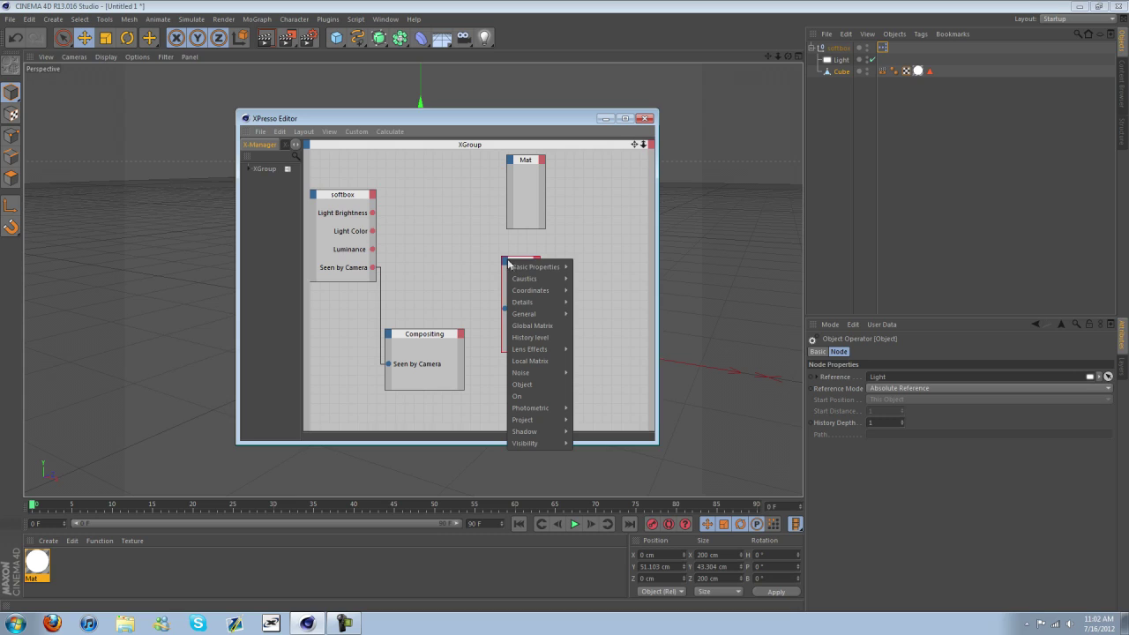
pyautogui.moveTo(537, 313)
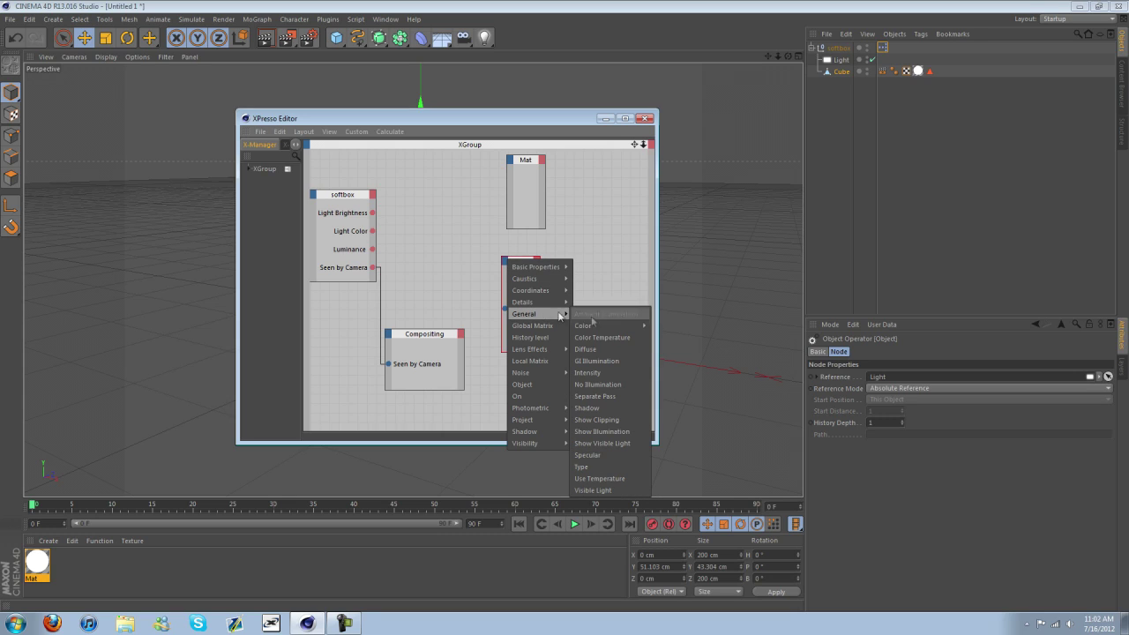
pyautogui.click(589, 372)
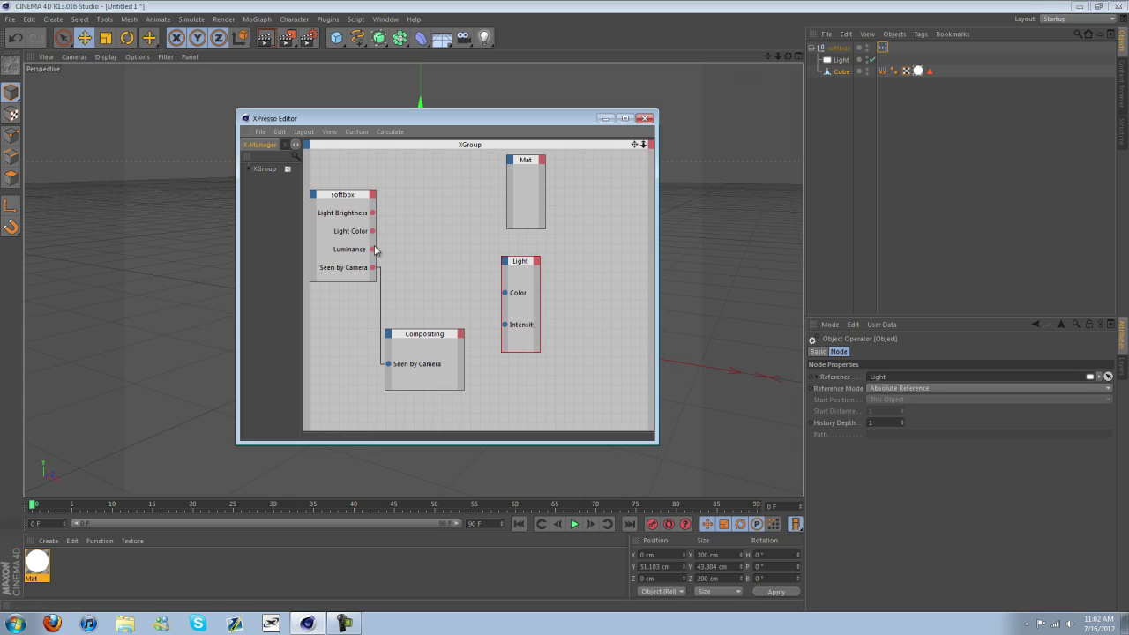
pyautogui.moveTo(373, 231); pyautogui.dragTo(505, 293)
pyautogui.moveTo(372, 213); pyautogui.dragTo(505, 325)
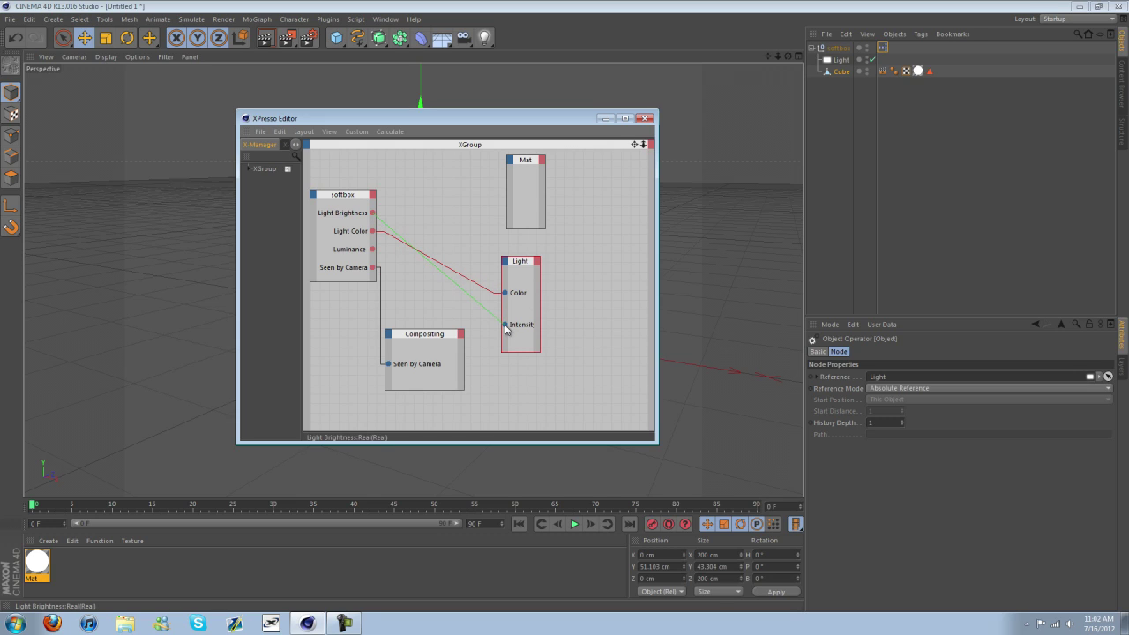
# Step: Give the Mat node a Luminance Brightness input, connect the softbox's Luminance output to it, and close the XPresso Editor
pyautogui.click(510, 162)
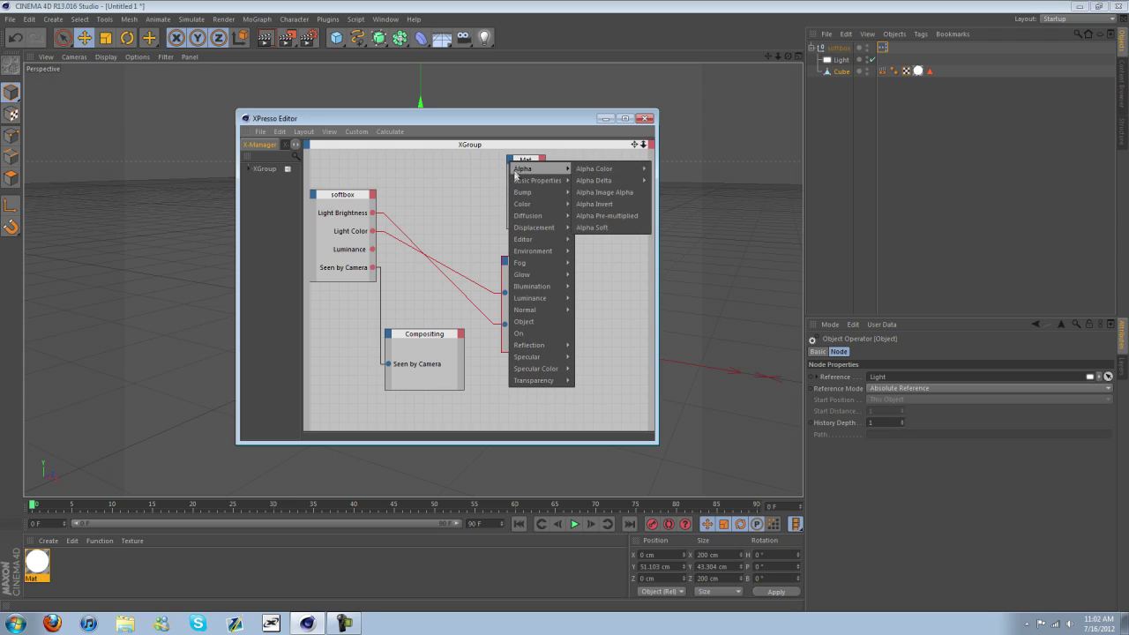
pyautogui.moveTo(547, 298)
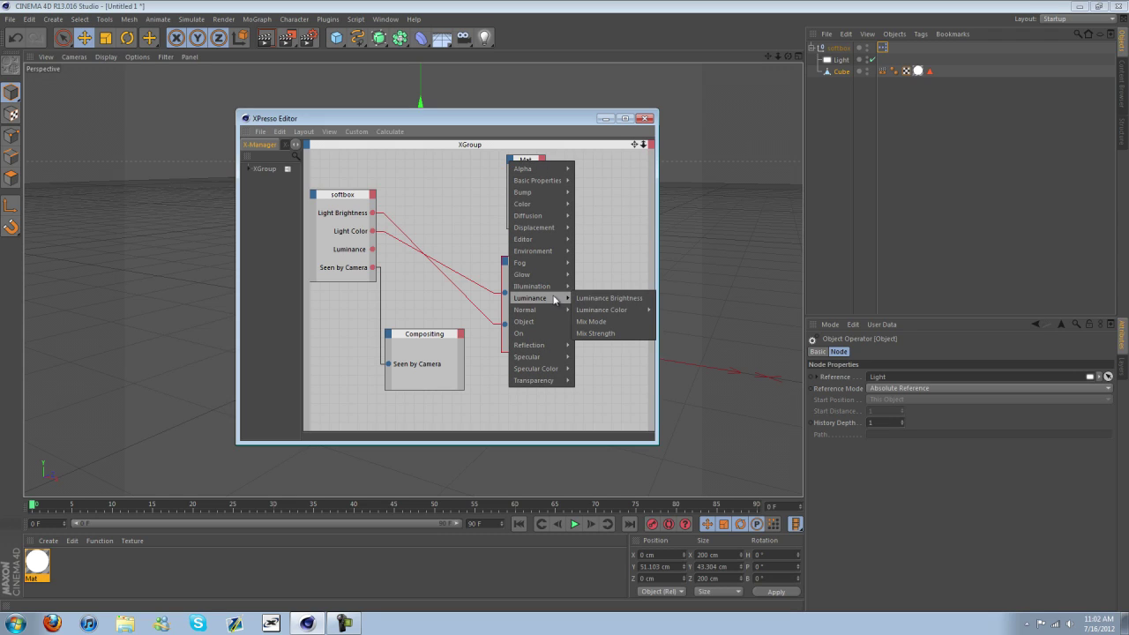
pyautogui.click(612, 299)
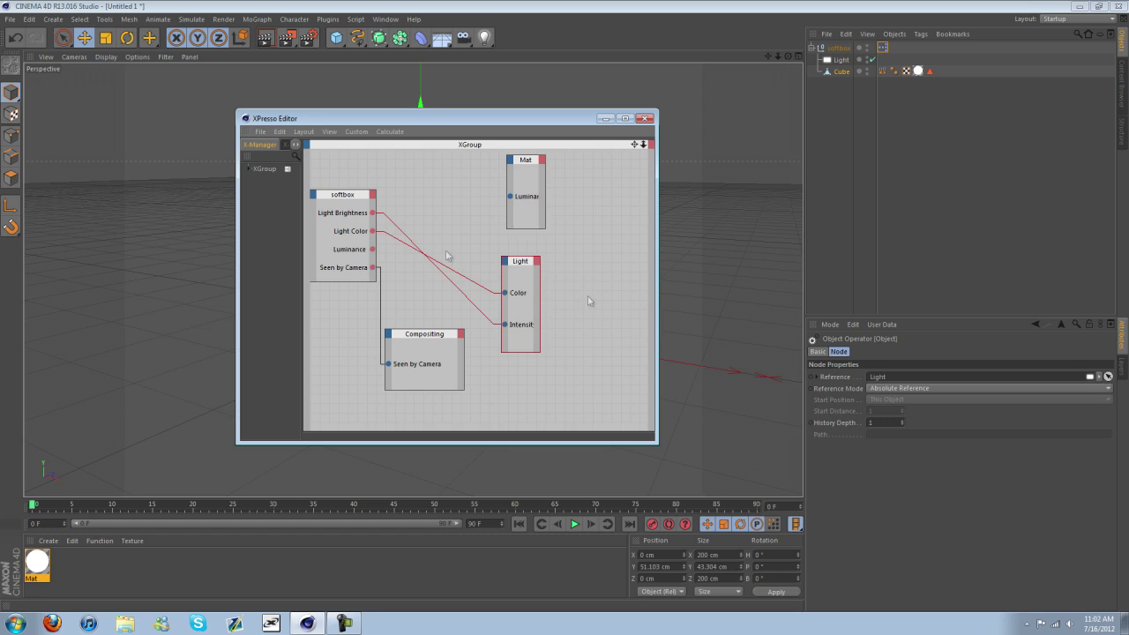
pyautogui.click(374, 250)
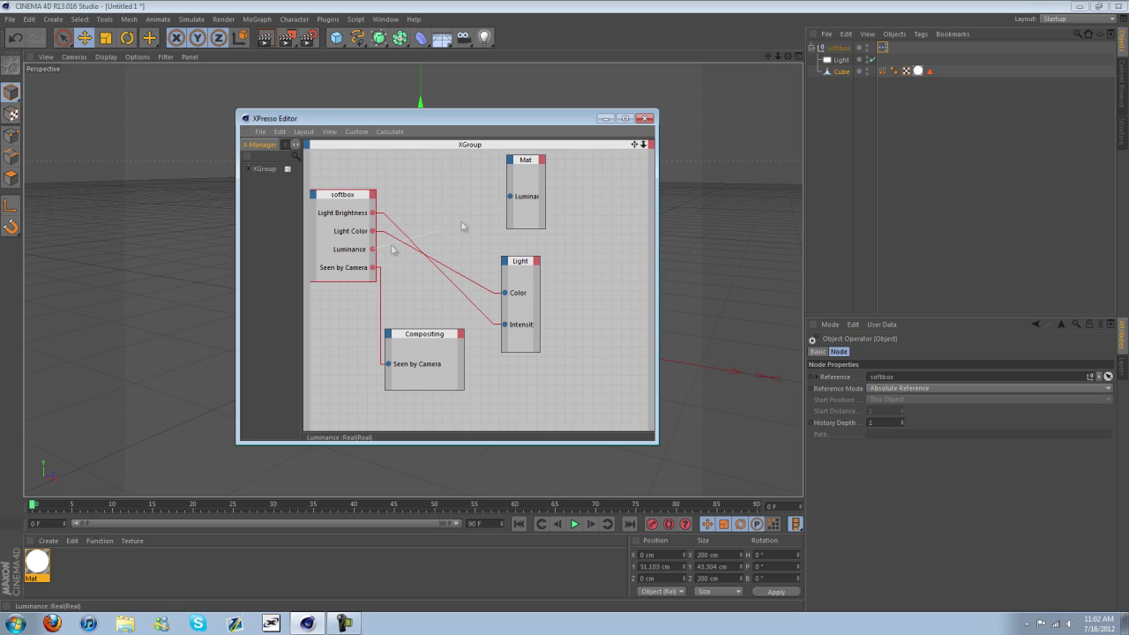
pyautogui.moveTo(462, 227); pyautogui.dragTo(510, 196)
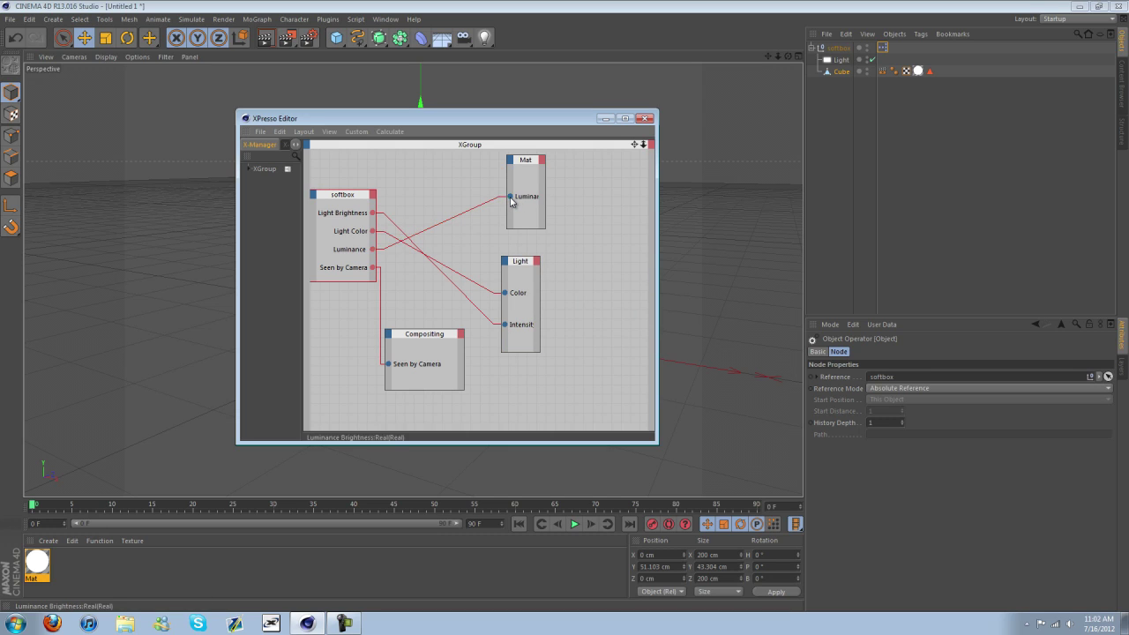
pyautogui.click(645, 119)
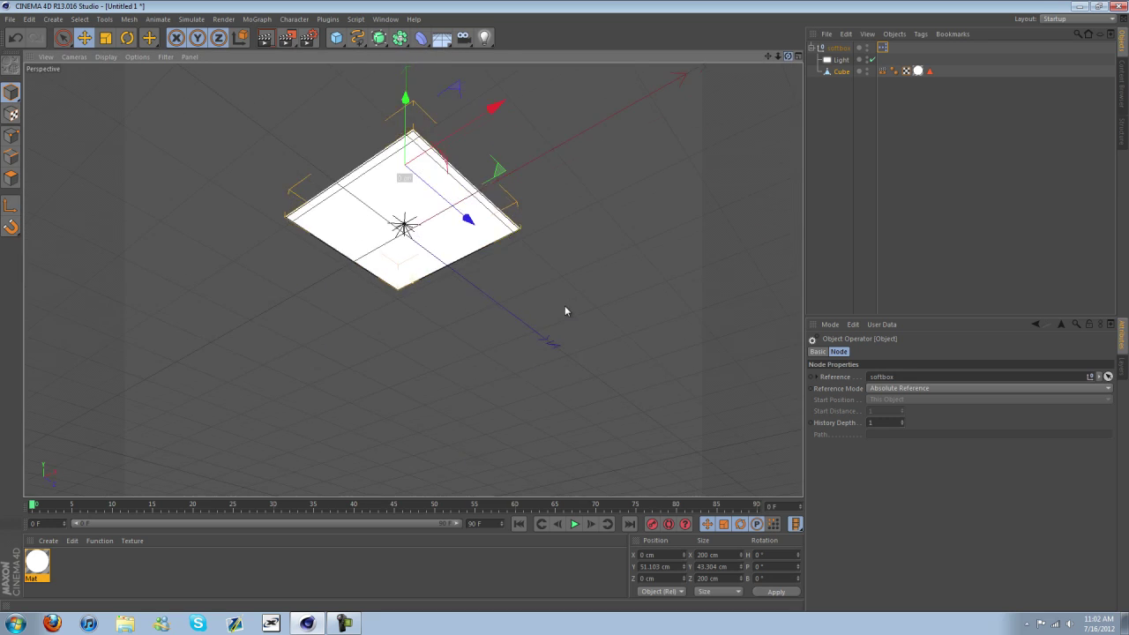
# Step: Try out the softbox null's Light Brightness control by raising it to above 90% and lowering it to 0%
pyautogui.moveTo(564, 307); pyautogui.dragTo(566, 308)
pyautogui.moveTo(767, 56); pyautogui.dragTo(634, 258)
pyautogui.click(835, 73)
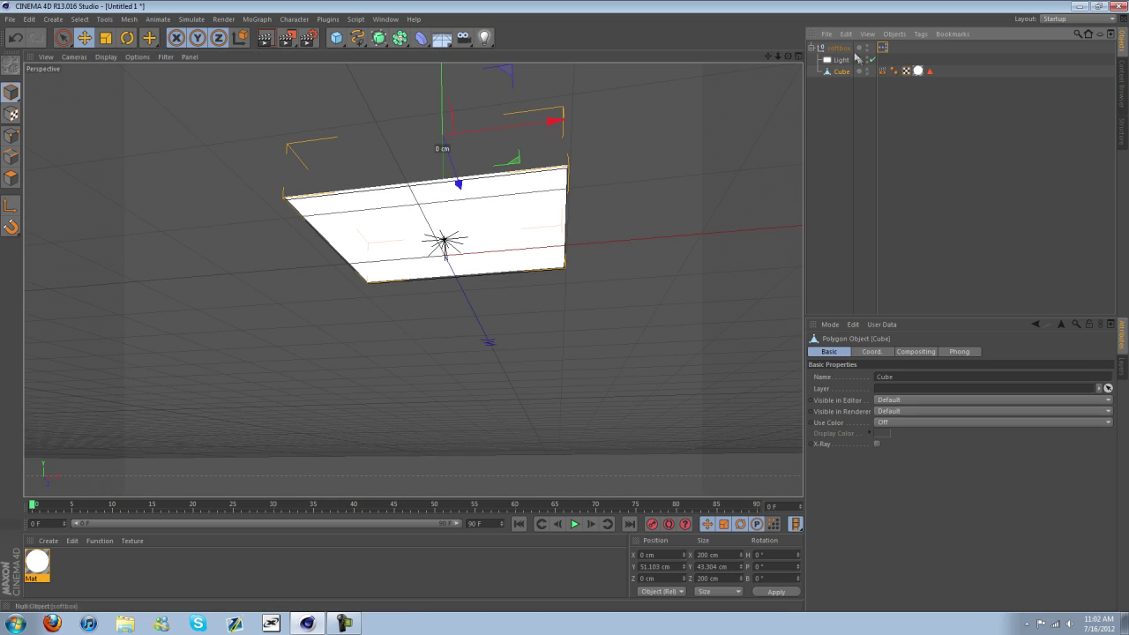
pyautogui.click(842, 49)
pyautogui.scroll(4, 574, 278)
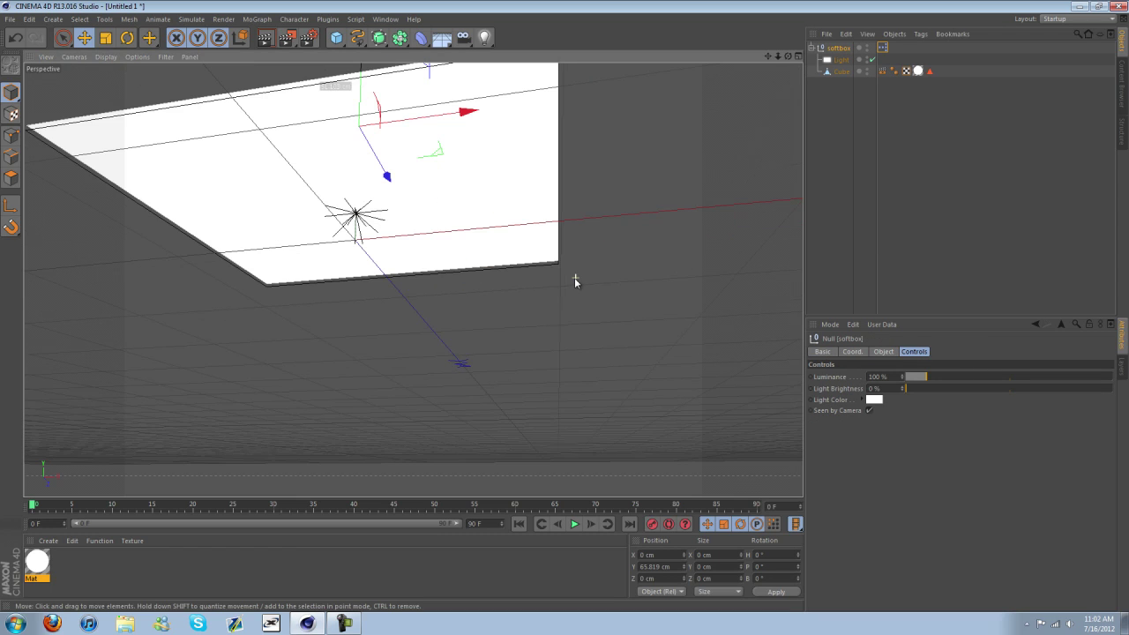
pyautogui.moveTo(770, 55); pyautogui.dragTo(821, 129)
pyautogui.moveTo(912, 389)
pyautogui.mouseDown()
pyautogui.moveTo(1008, 393)
pyautogui.moveTo(932, 399)
pyautogui.mouseUp()
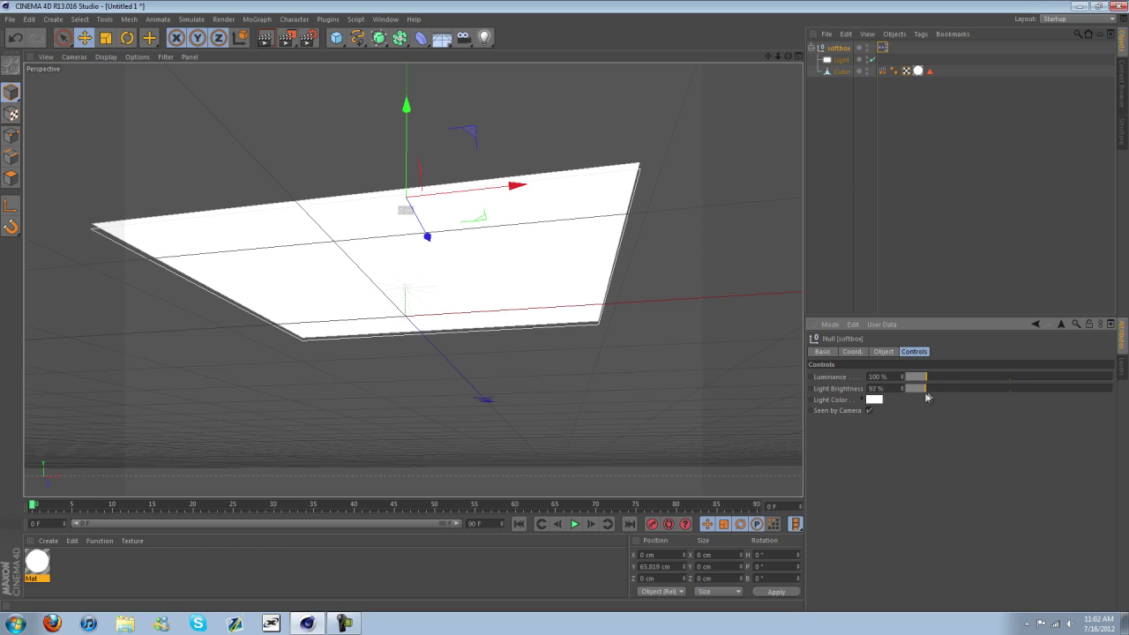
pyautogui.moveTo(942, 396); pyautogui.dragTo(907, 396)
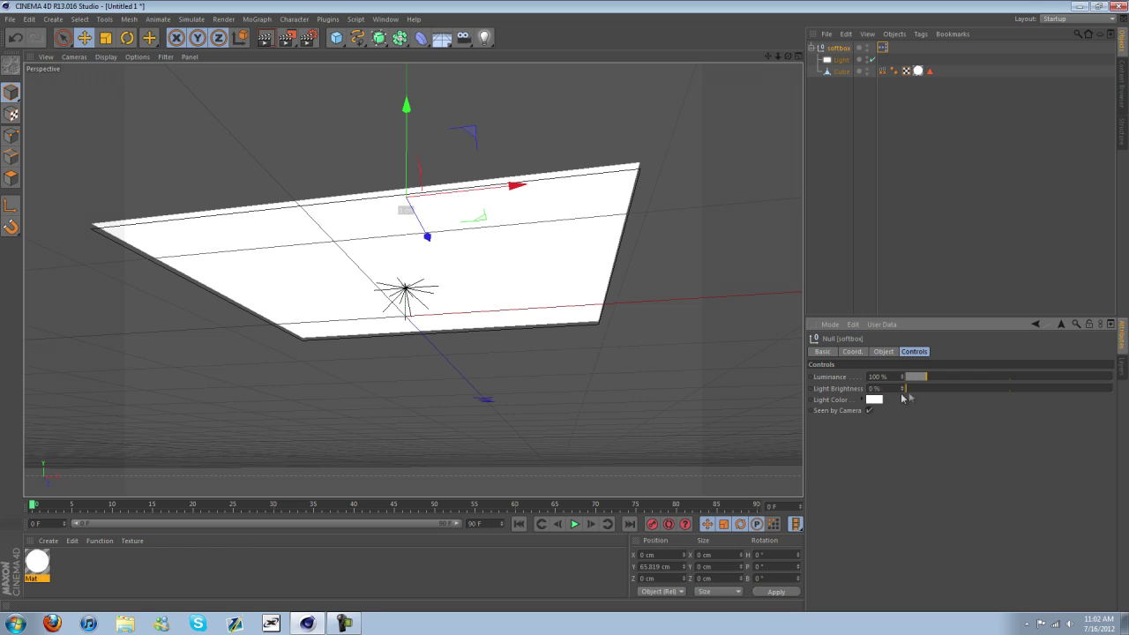
pyautogui.moveTo(903, 395)
pyautogui.mouseDown()
pyautogui.moveTo(929, 393)
pyautogui.moveTo(882, 398)
pyautogui.mouseUp()
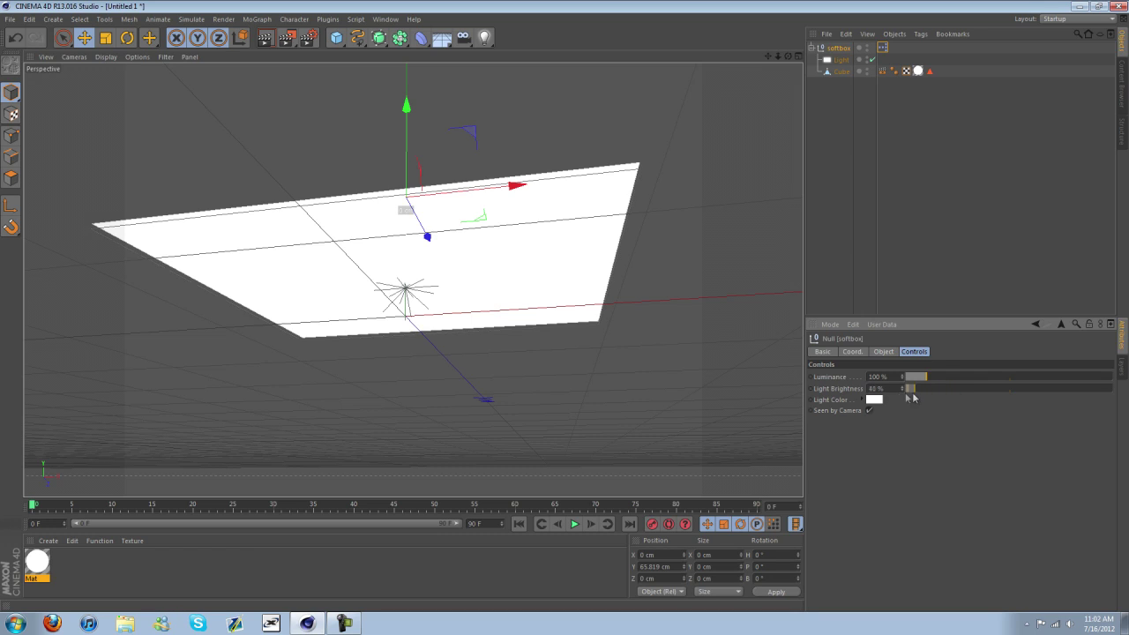
# Step: Add a Plane as a floor and lower it beneath the softbox to a Y position of about -75 cm
pyautogui.moveTo(331, 42); pyautogui.dragTo(437, 88)
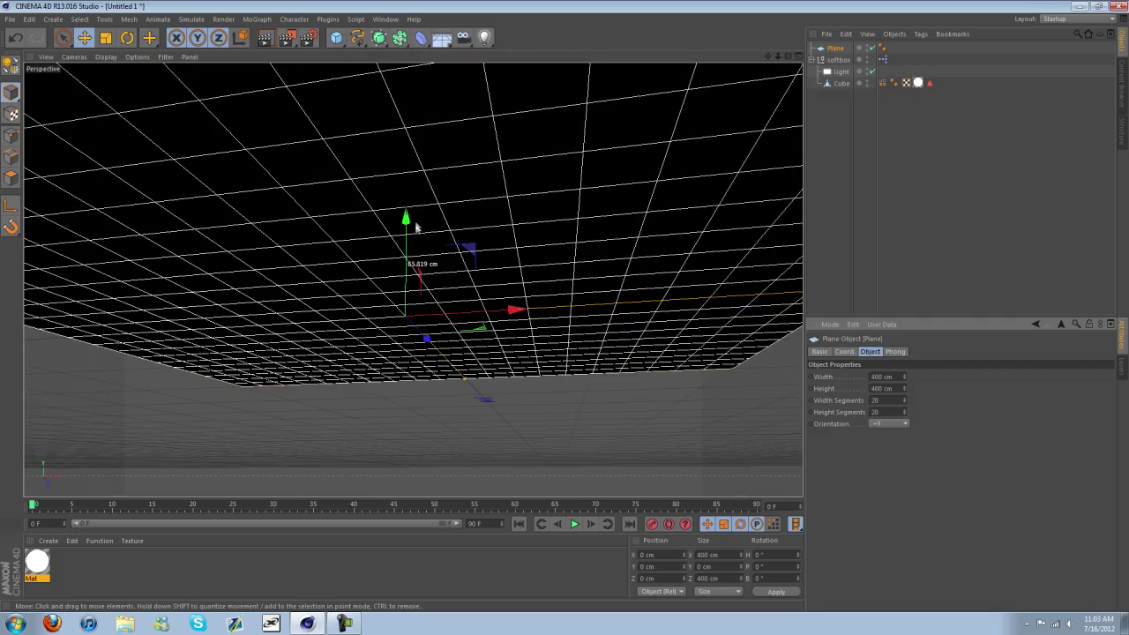
pyautogui.moveTo(411, 223); pyautogui.dragTo(392, 381)
pyautogui.moveTo(788, 57); pyautogui.dragTo(767, 57)
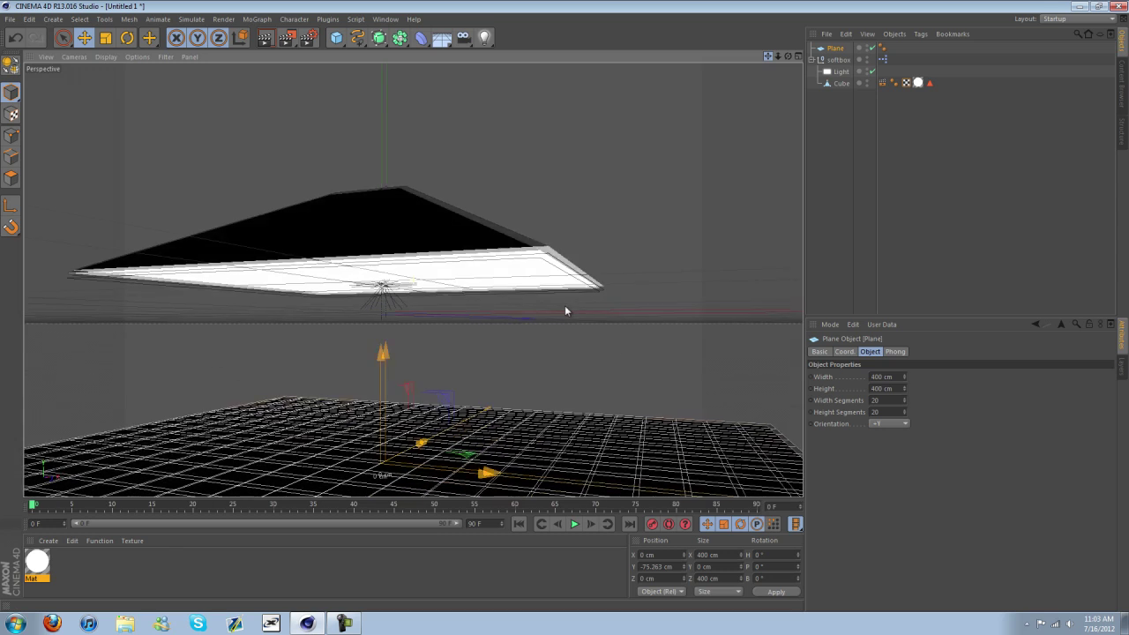
pyautogui.moveTo(565, 305); pyautogui.dragTo(798, 126)
pyautogui.click(875, 186)
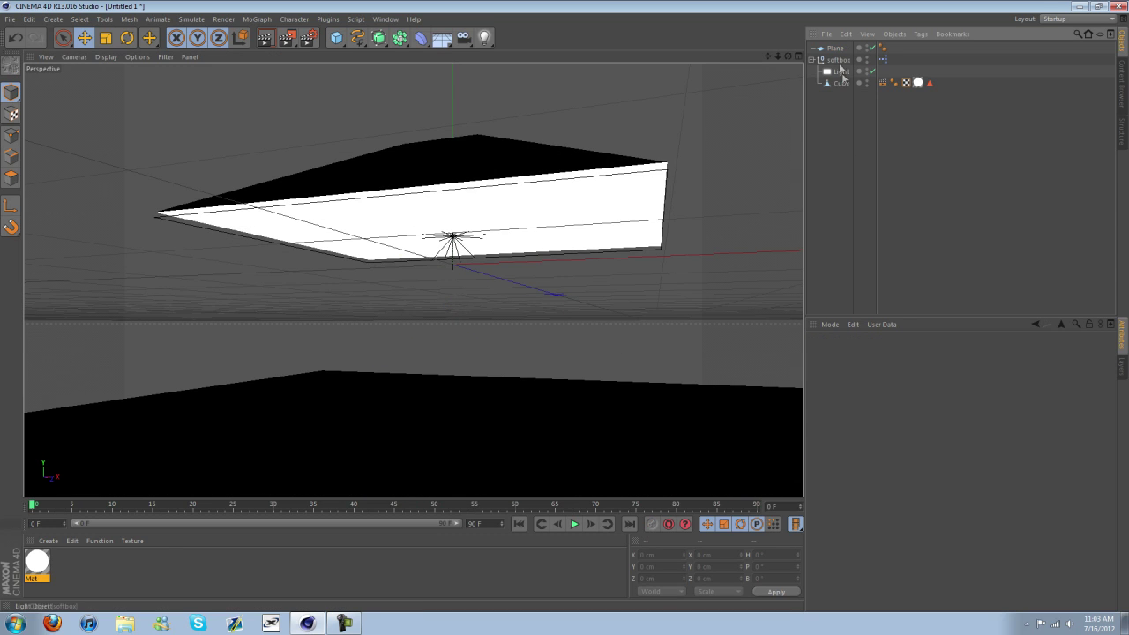
# Step: Set the softbox null's Light Brightness to 100% and turn off Seen by Camera
pyautogui.click(838, 59)
pyautogui.moveTo(907, 391); pyautogui.dragTo(934, 391)
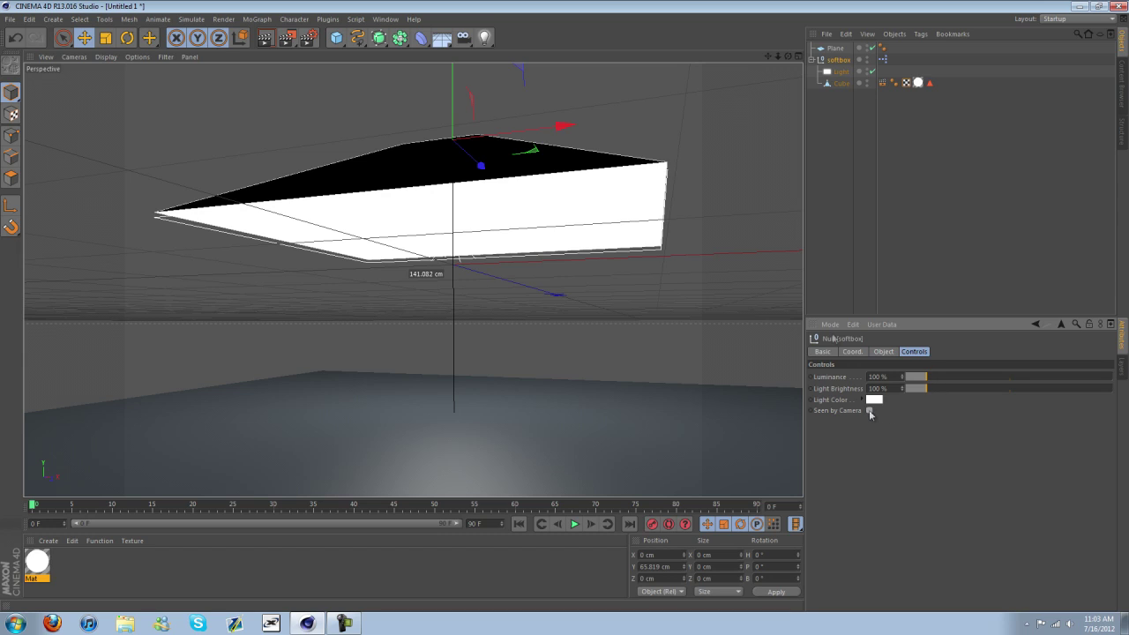
# Step: Render the view with the softbox hidden from the camera, and render it again with Seen by Camera turned back on
pyautogui.click(265, 39)
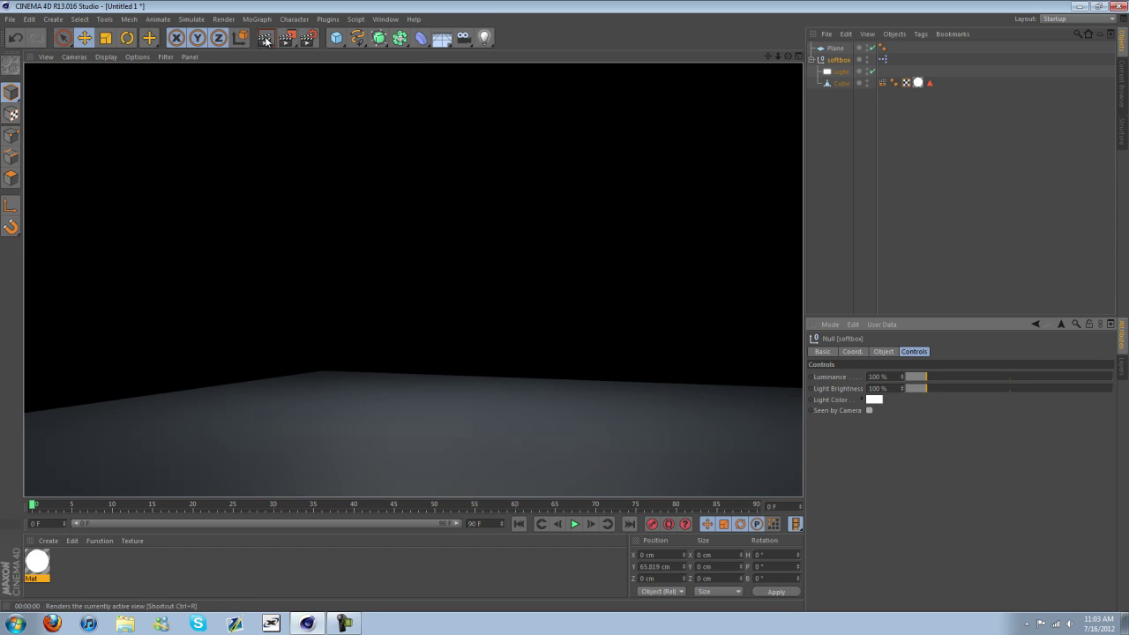
pyautogui.click(870, 410)
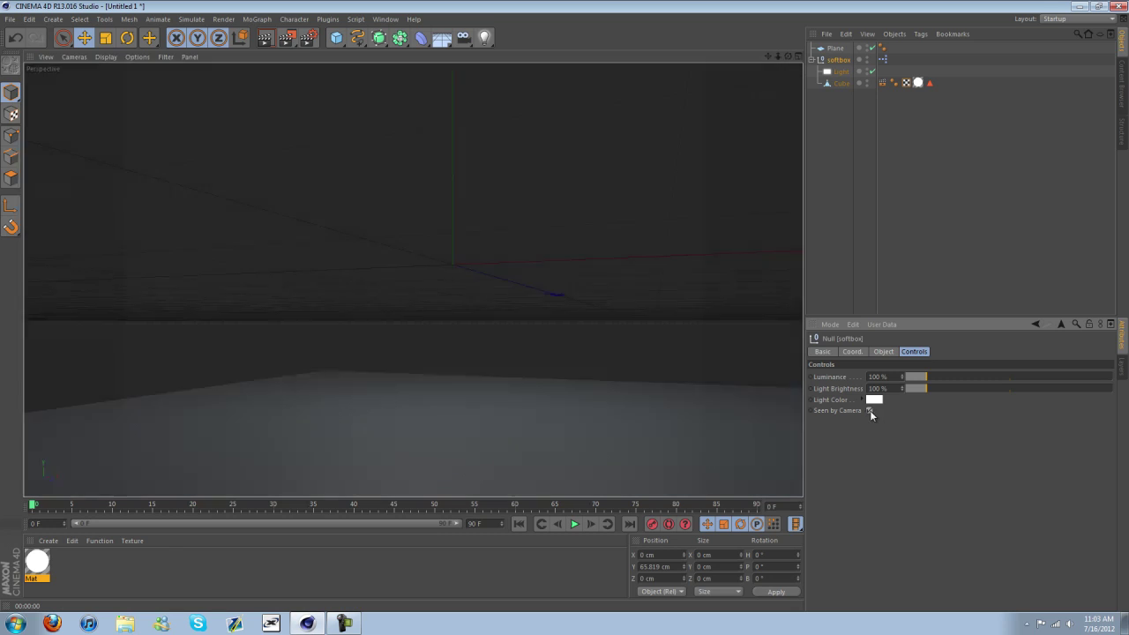
pyautogui.click(267, 37)
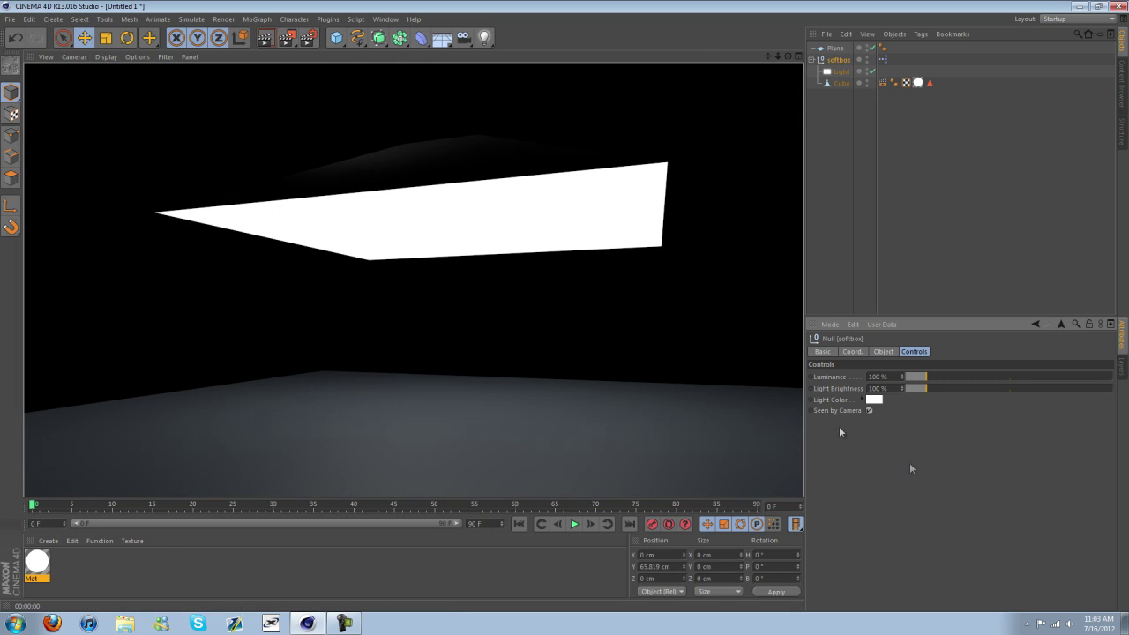
# Step: Set the softbox's Light Color to pure red (255, 0, 0), render the view, and clear the selection
pyautogui.click(874, 399)
pyautogui.click(849, 397)
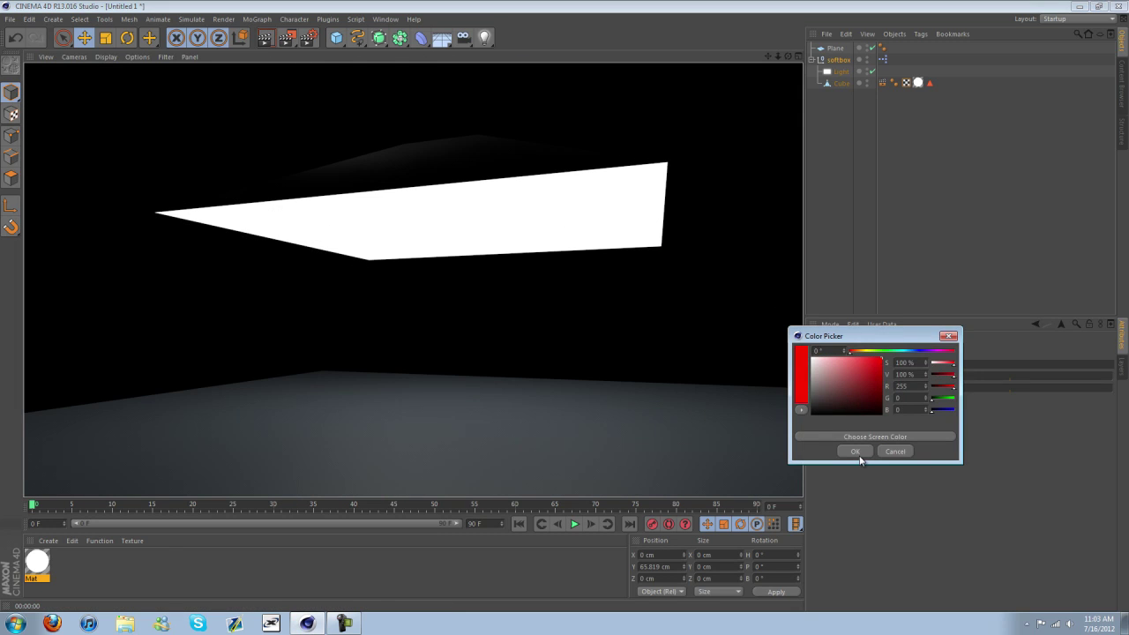
pyautogui.click(855, 451)
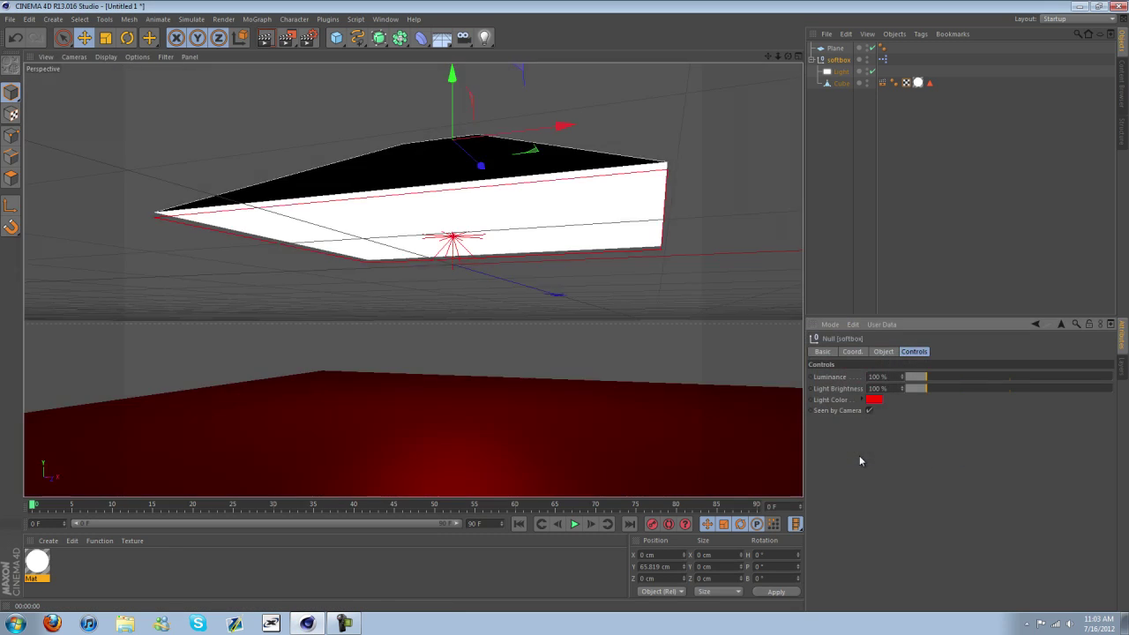
pyautogui.click(267, 37)
pyautogui.click(502, 227)
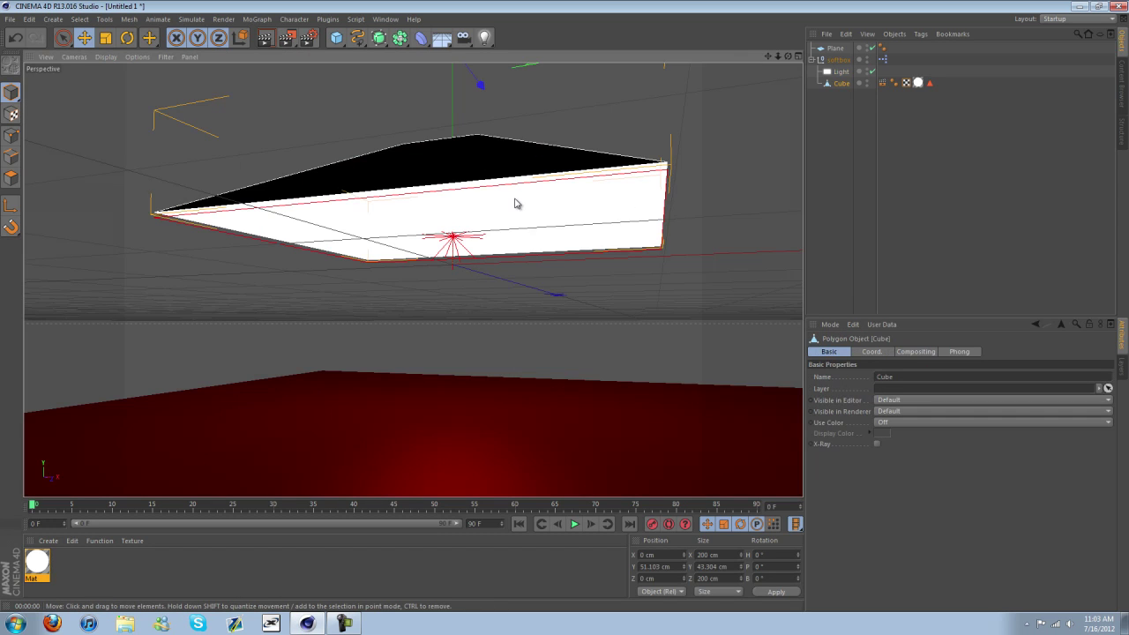
pyautogui.click(744, 207)
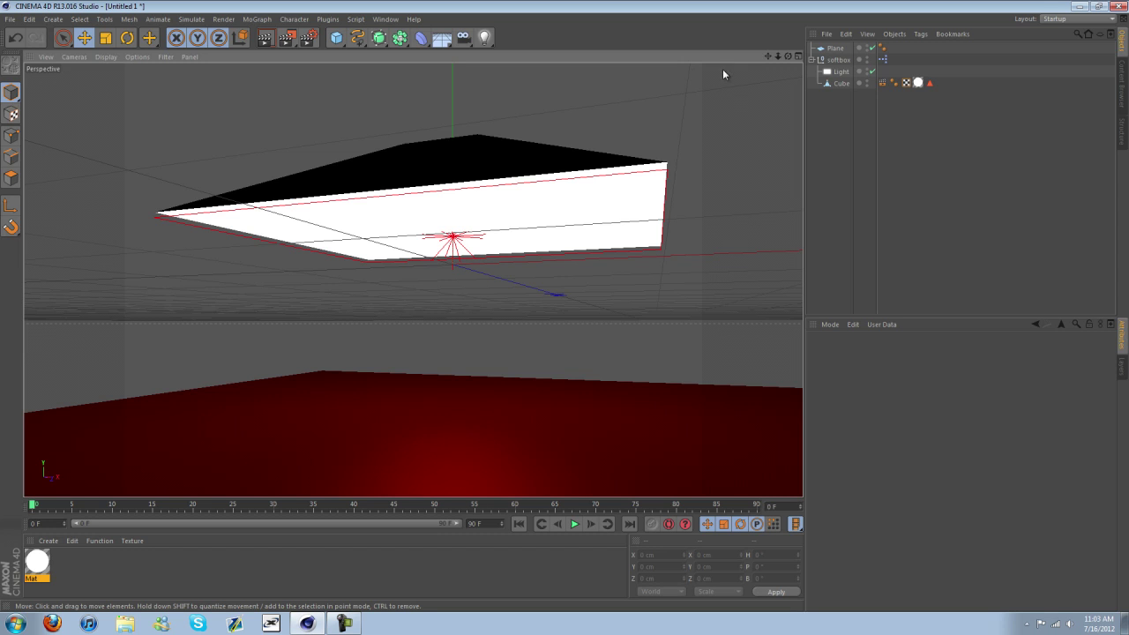
# Step: Collapse the softbox hierarchy so that its Light and Cube children are hidden in the object list
pyautogui.moveTo(788, 55); pyautogui.dragTo(565, 305)
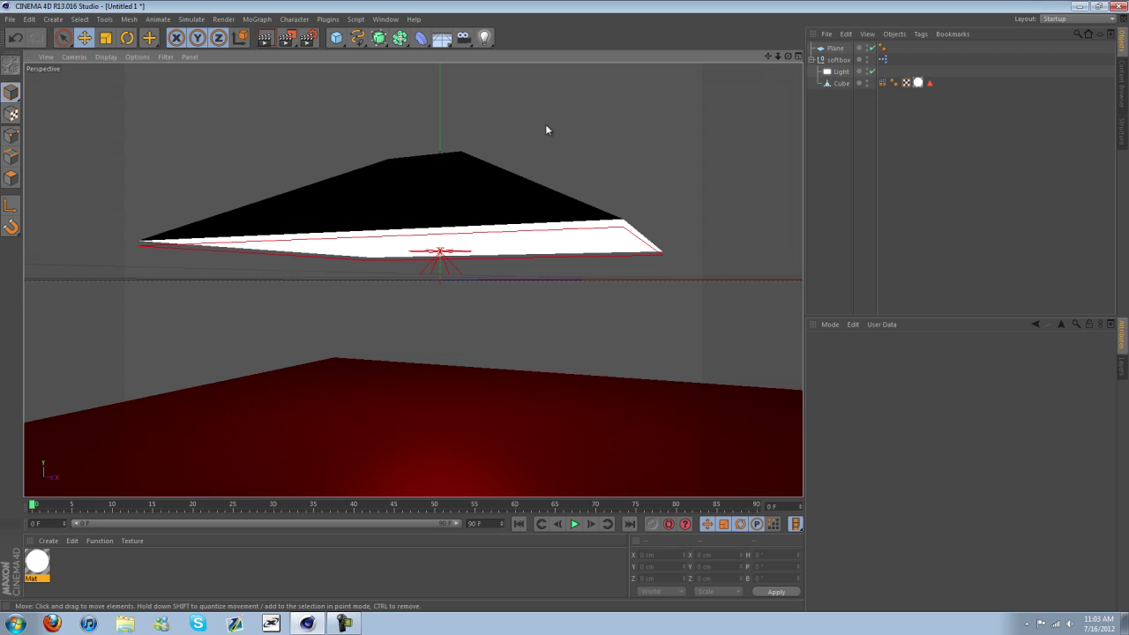
pyautogui.click(811, 59)
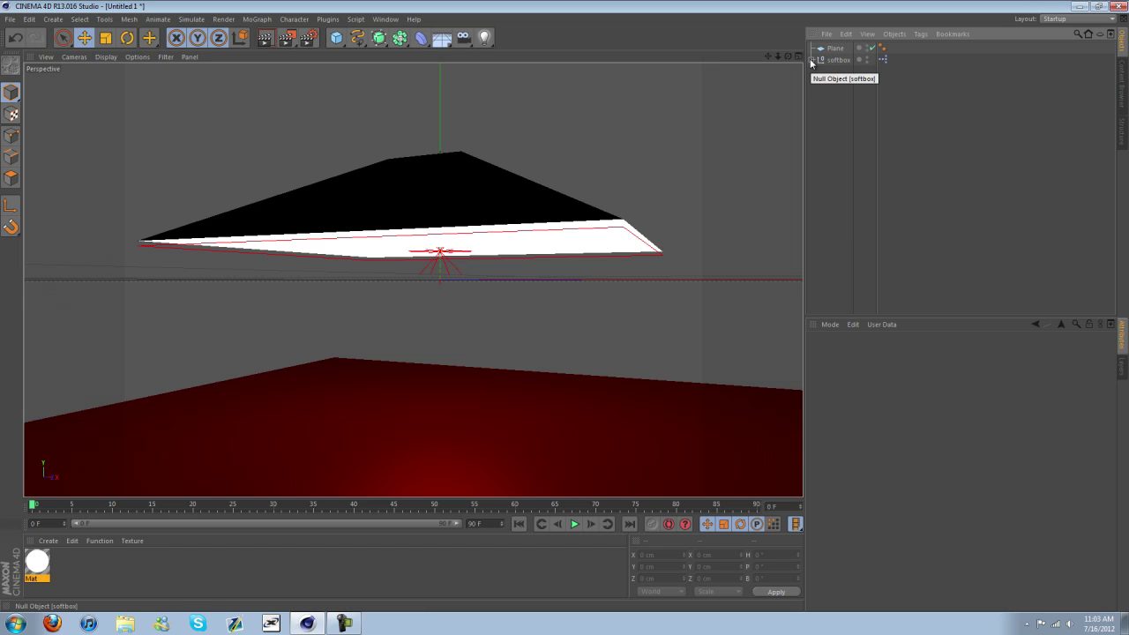
pyautogui.moveTo(770, 54); pyautogui.dragTo(562, 307)
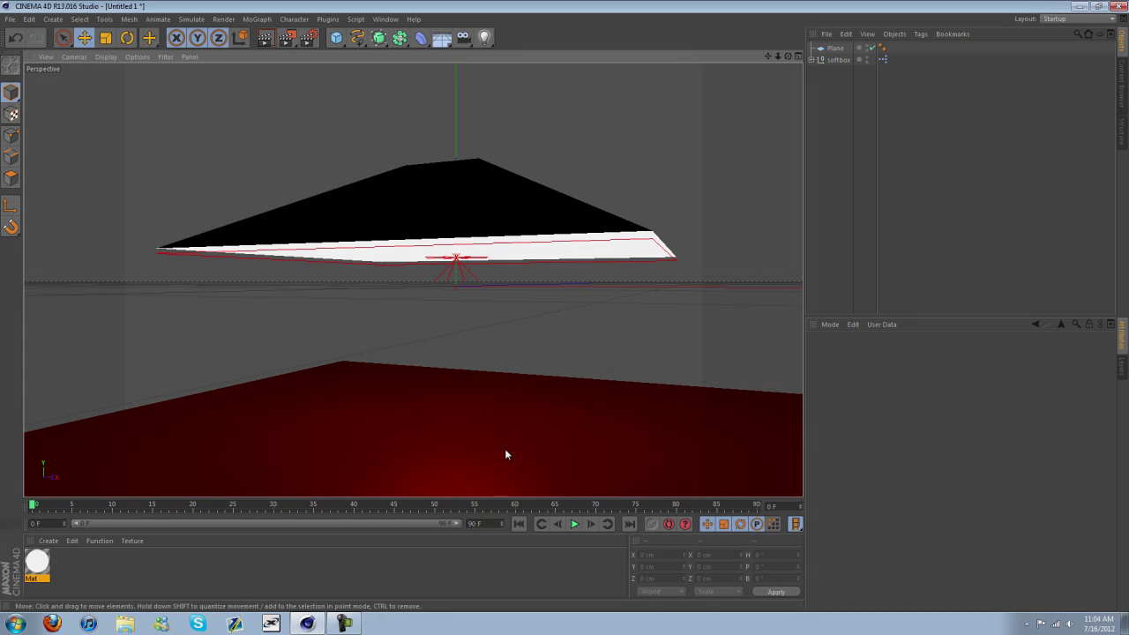